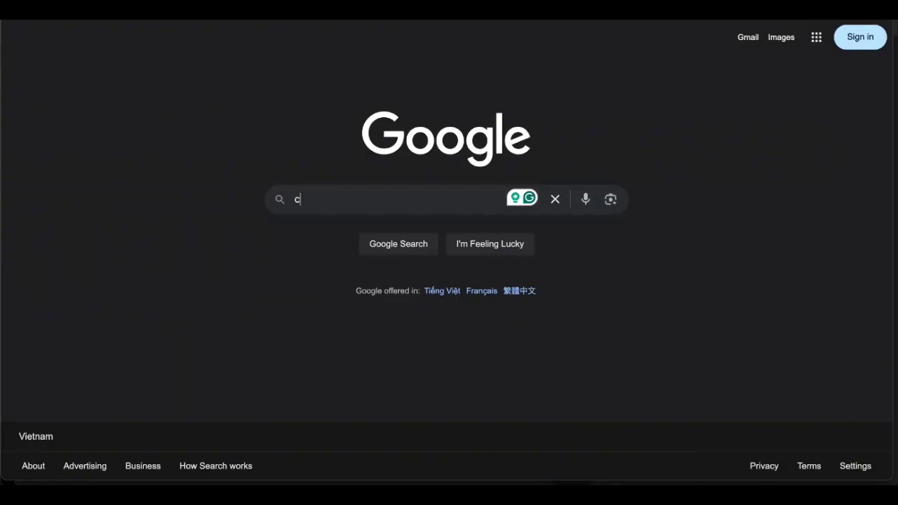
# Step: Search the web for "chatgpt" and open the official ChatGPT site from OpenAI
pyautogui.write('hatgpt')
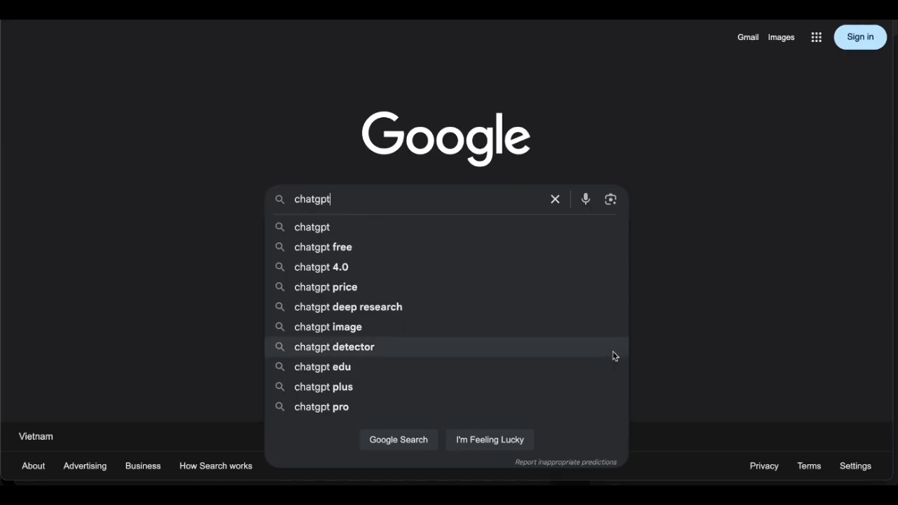
pyautogui.press('Return')
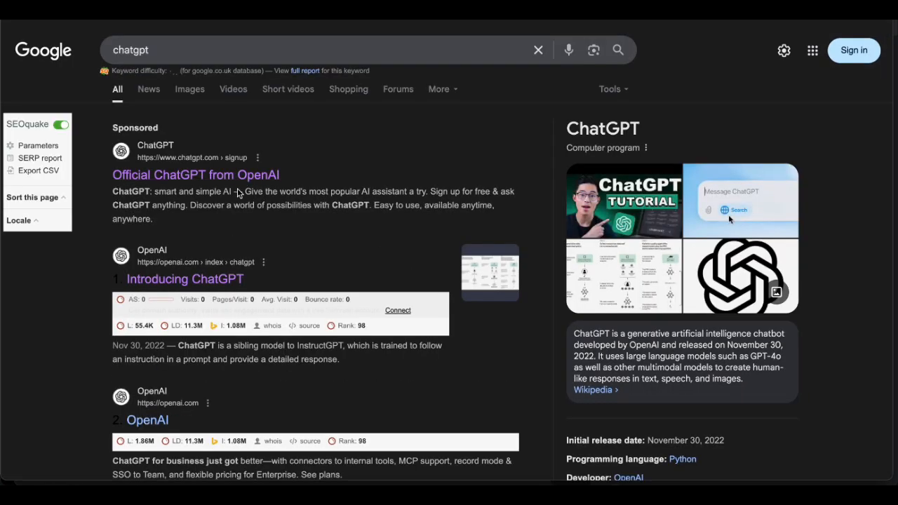
pyautogui.click(210, 178)
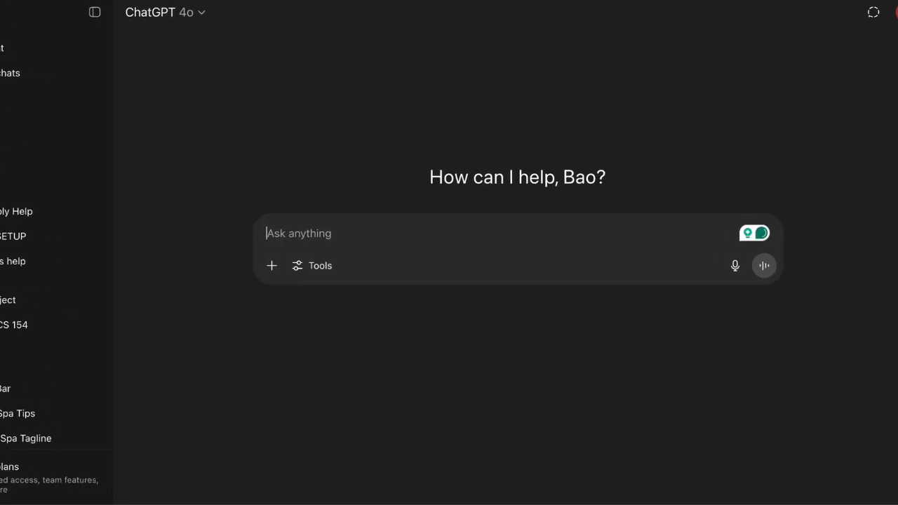
# Step: Send a creative-director prompt requesting 5 powerful POV scenes of a first-class Titanic passenger on April 14-15, 1912, from elegant dinner to disaster and final moment
pyautogui.write('You are a creative director for historical ')
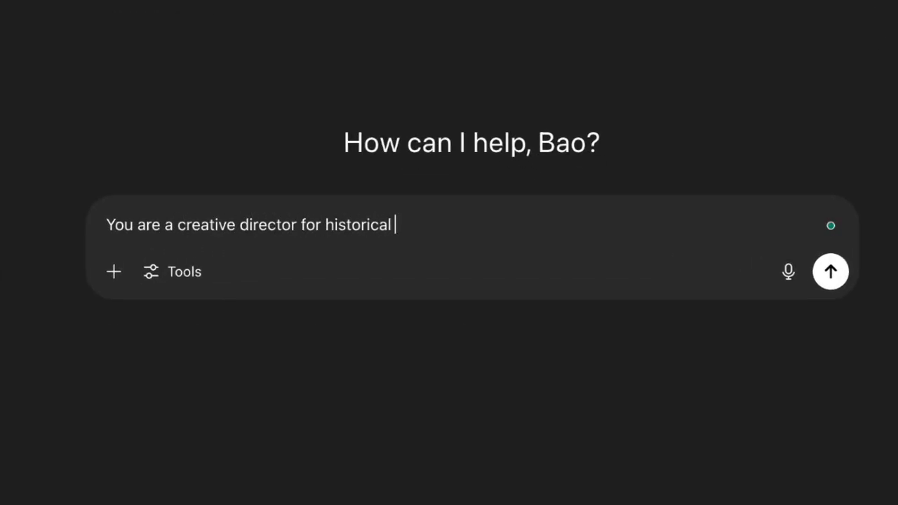
pyautogui.write('documentaries. I want to create a POV video where someone experiences life as a first-class passenger on the Tita')
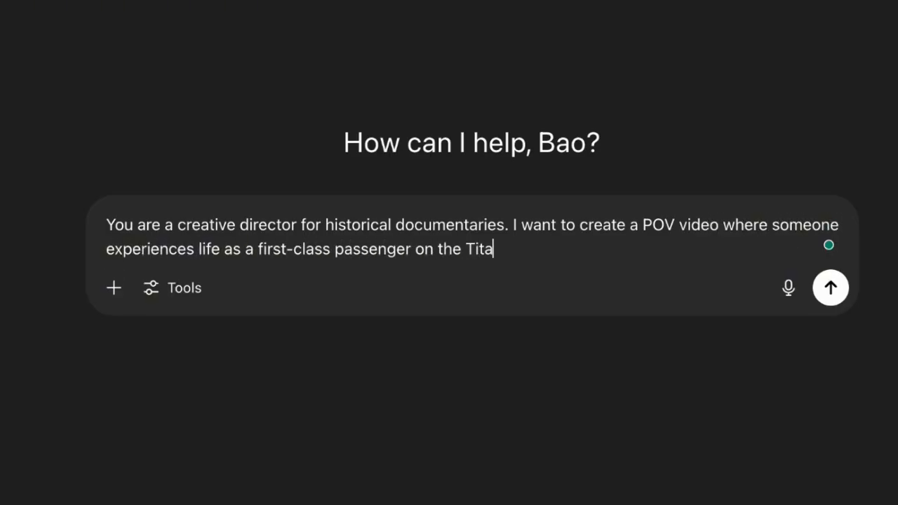
pyautogui.write('me 5 different scenes from their luxurious journey, starting from am')
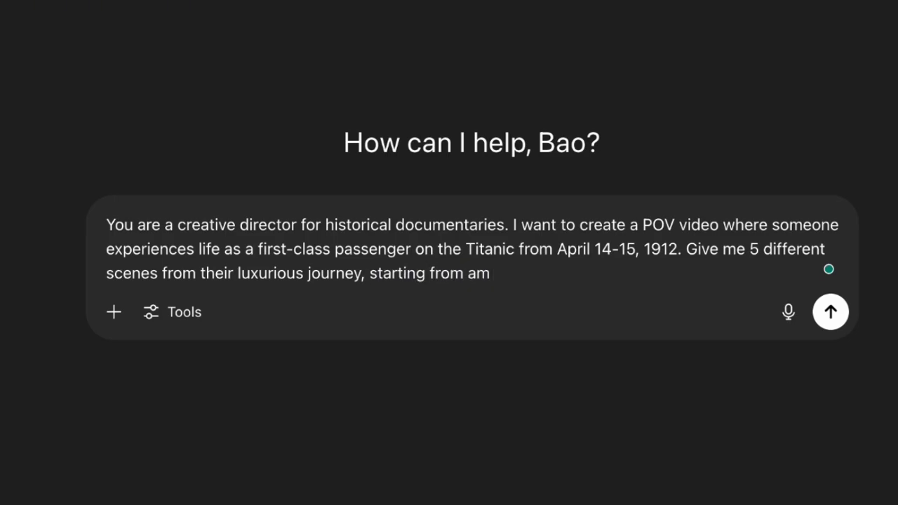
pyautogui.write('s and their final moment. Since we only have 5 scenes, make sure that ea')
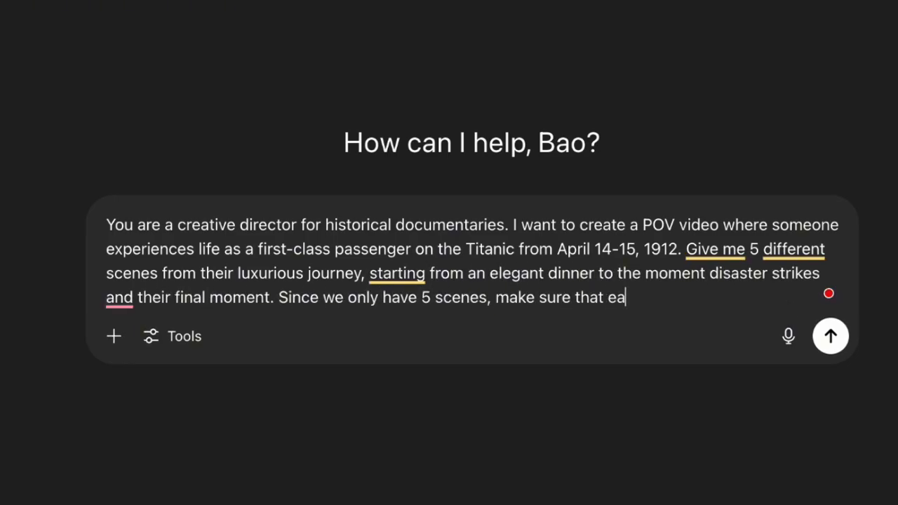
pyautogui.write('essive and resonating with viewers.')
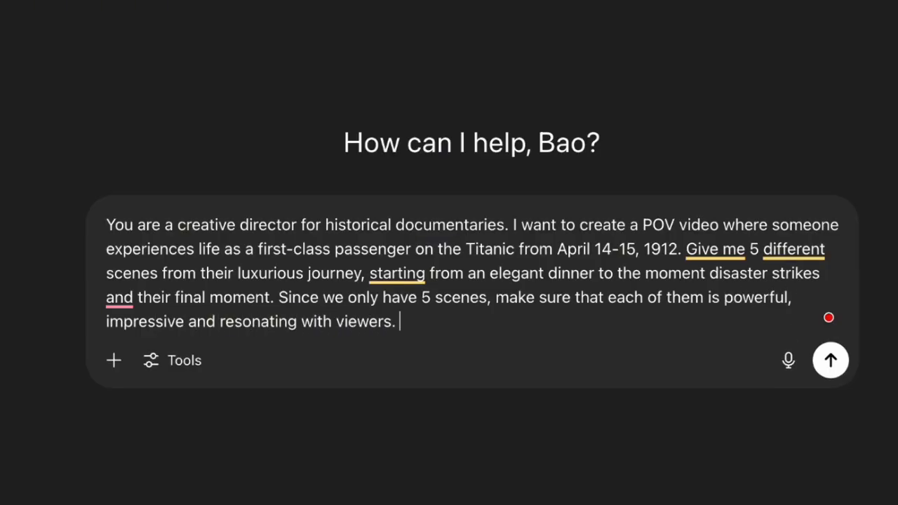
pyautogui.press('Return')
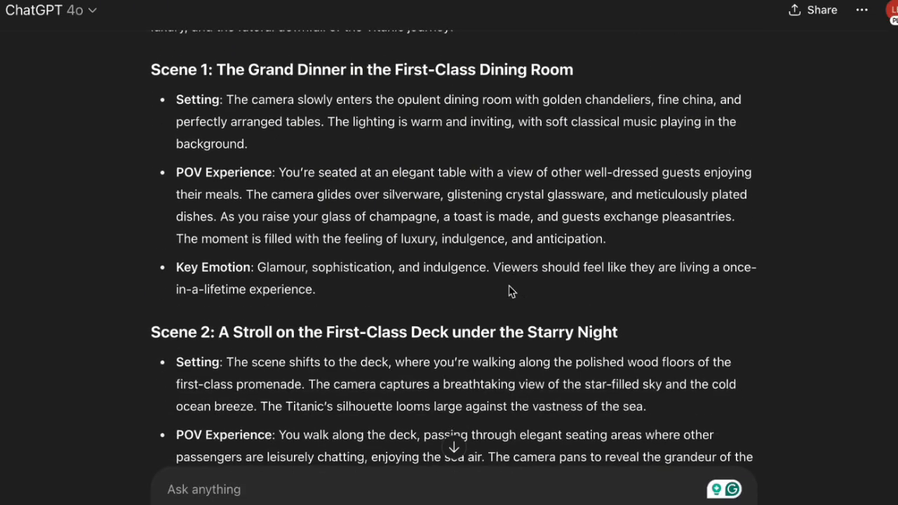
# Step: Write a follow-up requesting image and animation prompts per scene, each four to five detailed sentences, first-person and photorealistic, with lighting, atmosphere and emotions
pyautogui.scroll(-8, 509, 284)
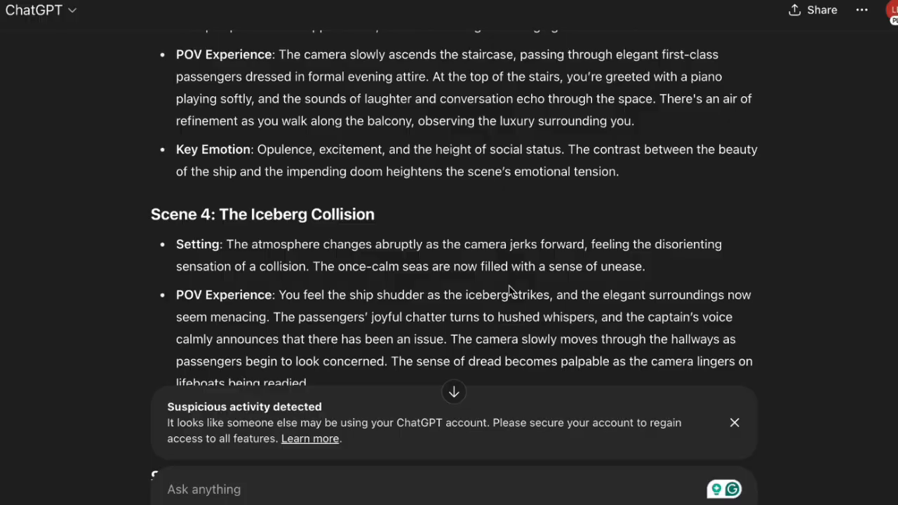
pyautogui.scroll(-6, 509, 284)
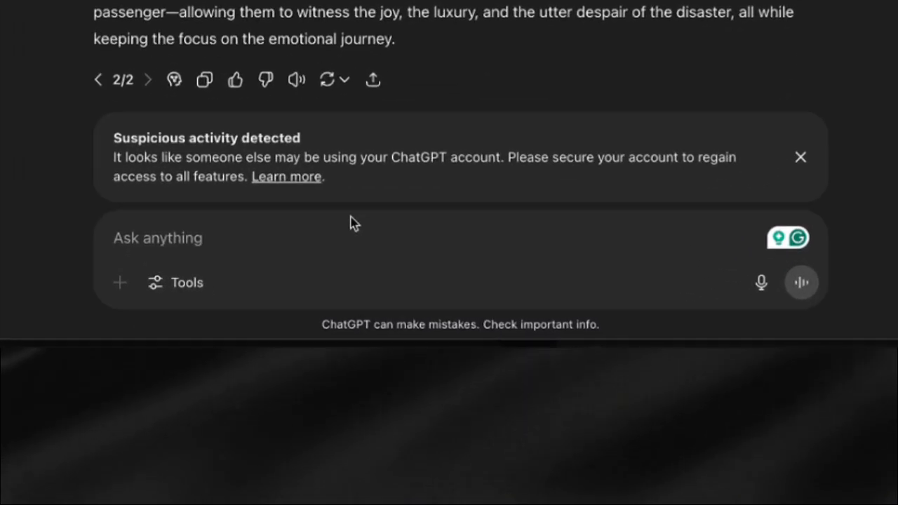
pyautogui.click(317, 236)
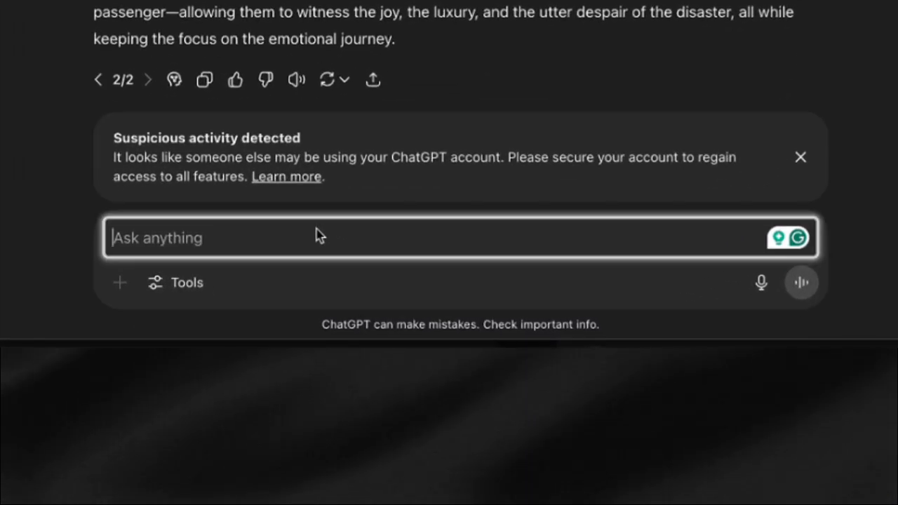
pyautogui.write("Give me detailed prompts for AI to generate images for each scene, then give me prompts to animate them. Each prompt should be at least four to five detailed sentences. Make sure it's from a first-person perspective, make it photorealistic, and include specific details about lighting, atmosphere, and emotions.")
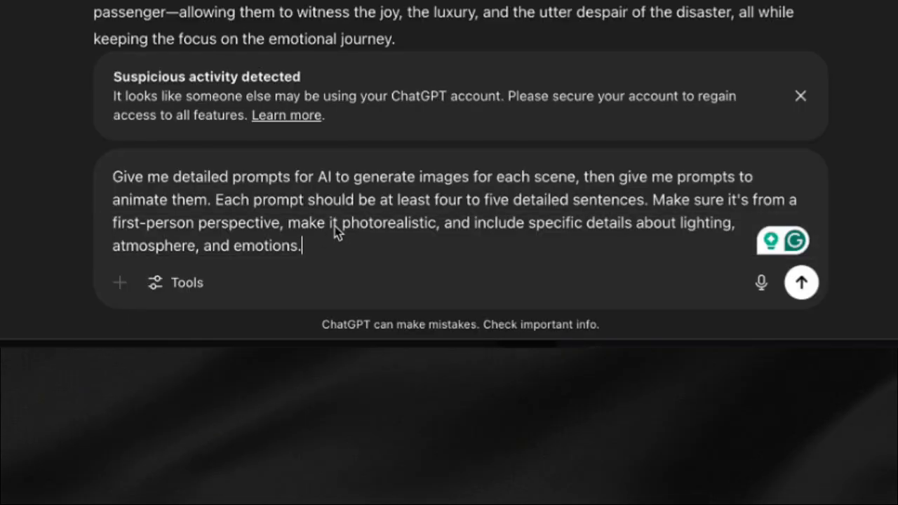
# Step: Extend the request to say each scene is only 5 seconds, so avoid too many movements while still being able to narrate a pov
pyautogui.write('Ea')
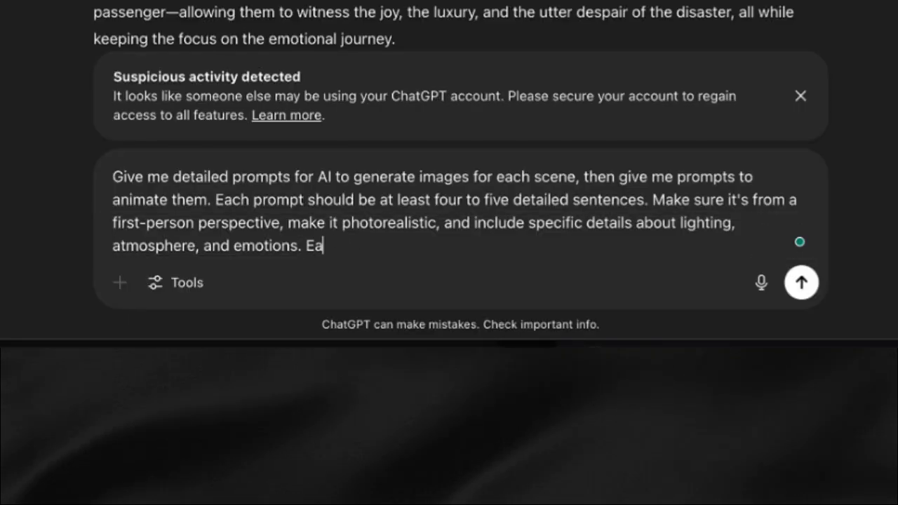
pyautogui.write('ch scene should onl')
pyautogui.press('BackSpace')
pyautogui.press('BackSpace')
pyautogui.press('BackSpace')
pyautogui.press('BackSpace')
pyautogui.press('BackSpace')
pyautogui.press('BackSpace')
pyautogui.press('BackSpace')
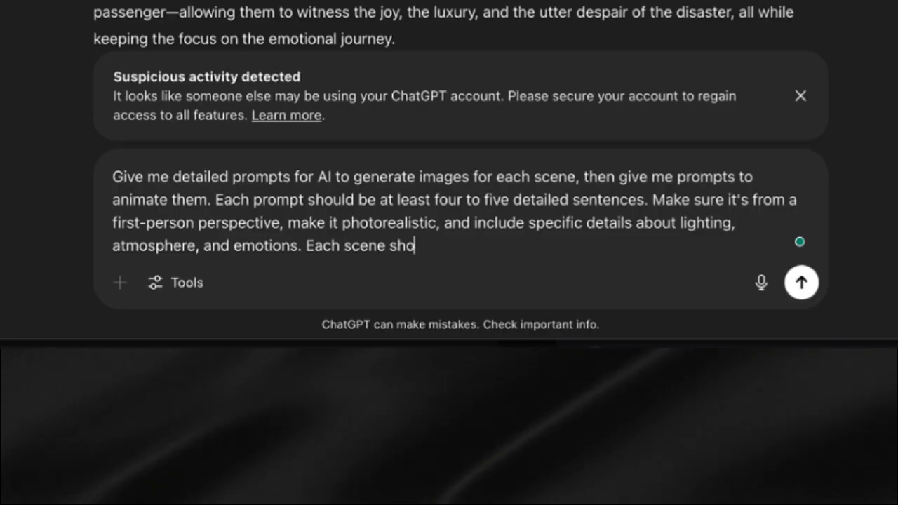
pyautogui.press('BackSpace')
pyautogui.press('BackSpace')
pyautogui.press('BackSpace')
pyautogui.write('is only 5 seconds')
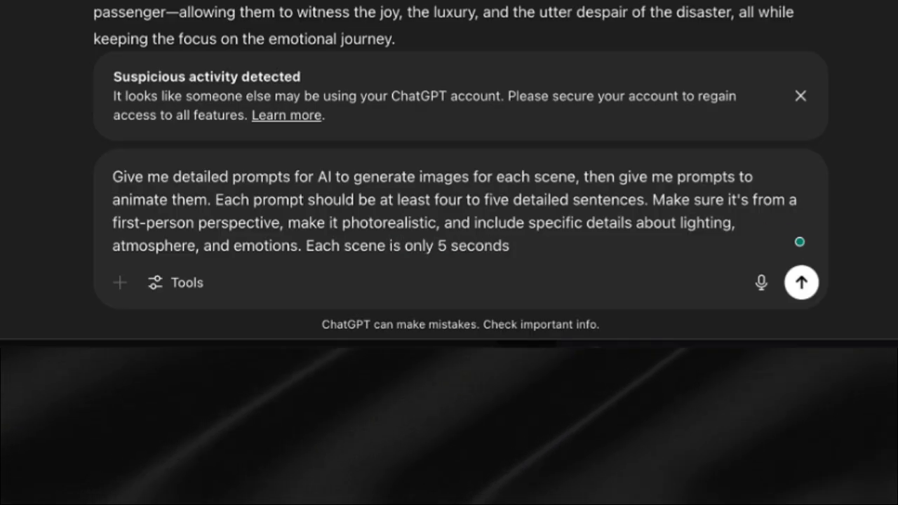
pyautogui.write(" so don't try to include")
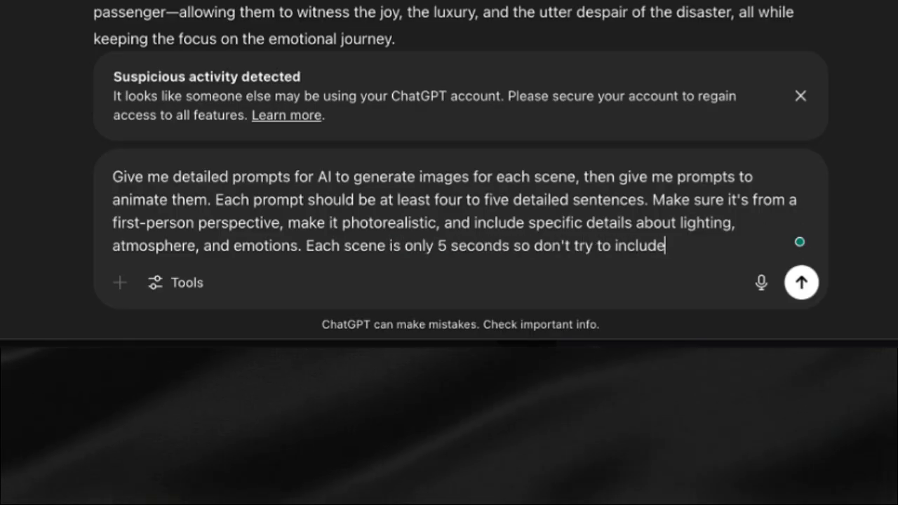
pyautogui.write(' too many movements')
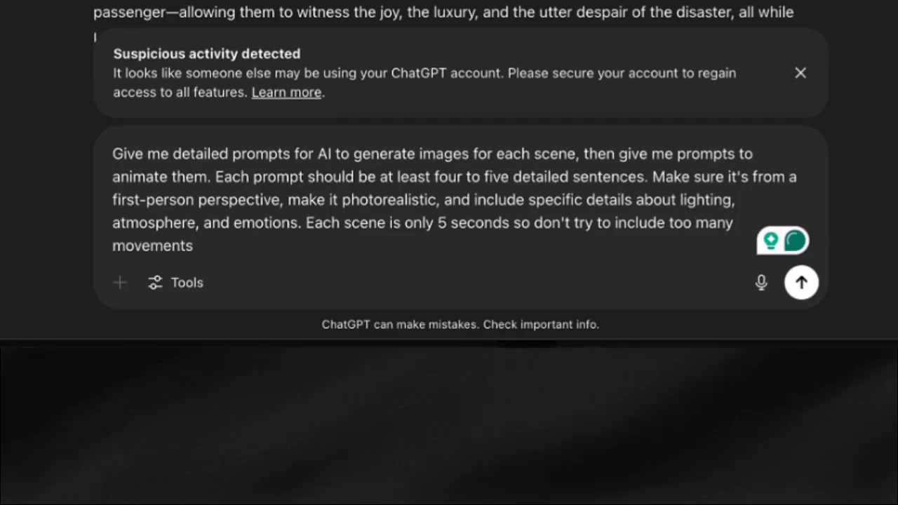
pyautogui.write(', but they sh')
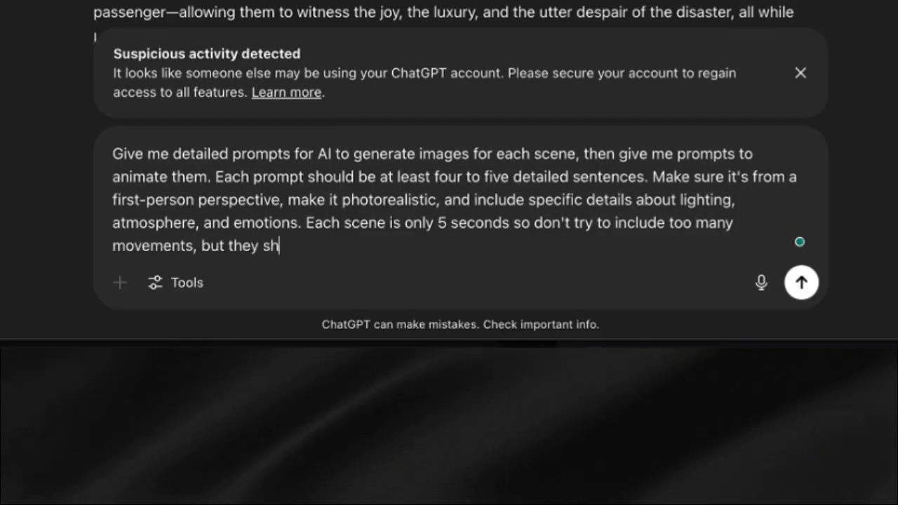
pyautogui.write('ould still be able to narrate ')
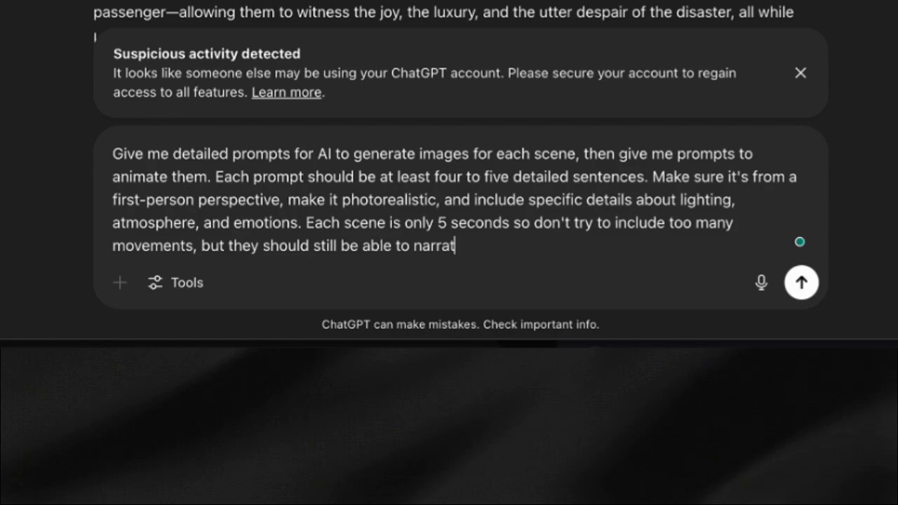
pyautogui.write('a pov')
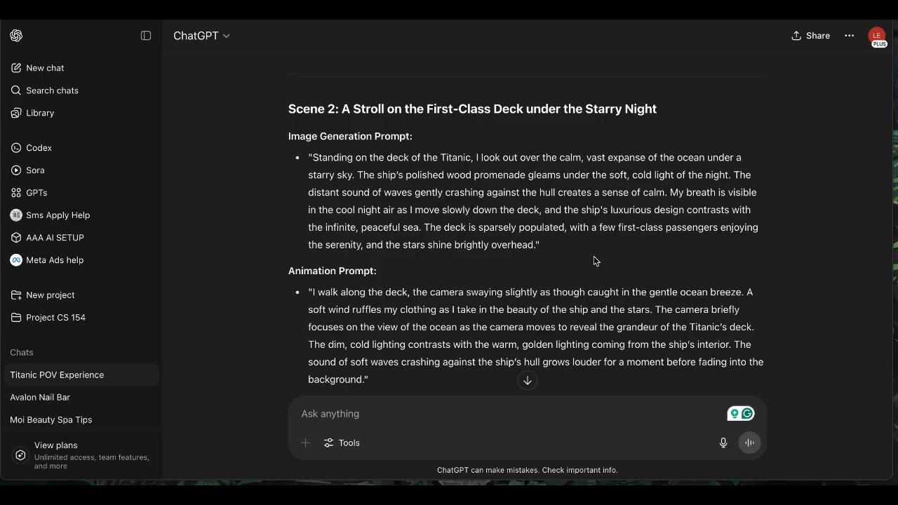
# Step: Copy the Scene 1 image generation prompt for the first-class dining room, without its quotation marks
pyautogui.scroll(-5, 595, 261)
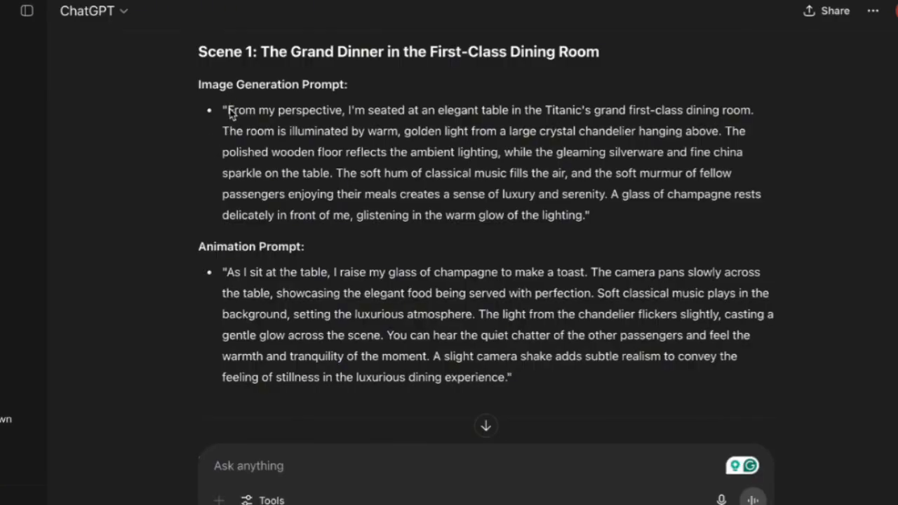
pyautogui.moveTo(227, 113); pyautogui.dragTo(583, 216)
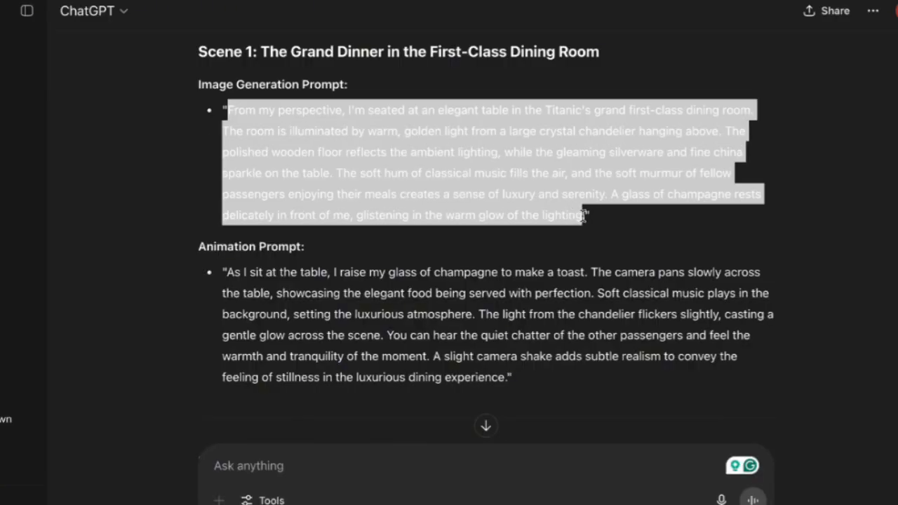
pyautogui.rightClick(505, 192)
pyautogui.click(528, 223)
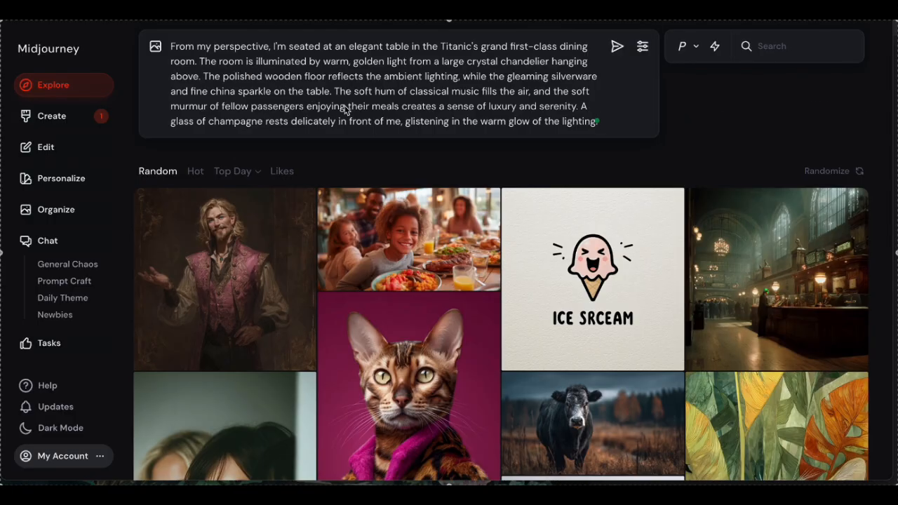
# Step: In Midjourney, begin the Scene 1 prompt with "Ultra-realistic POV shot." and add "and silver platters loaded with fancy food" after the glass of champagne
pyautogui.click(171, 46)
pyautogui.write('Ultra-realistic POV shot.')
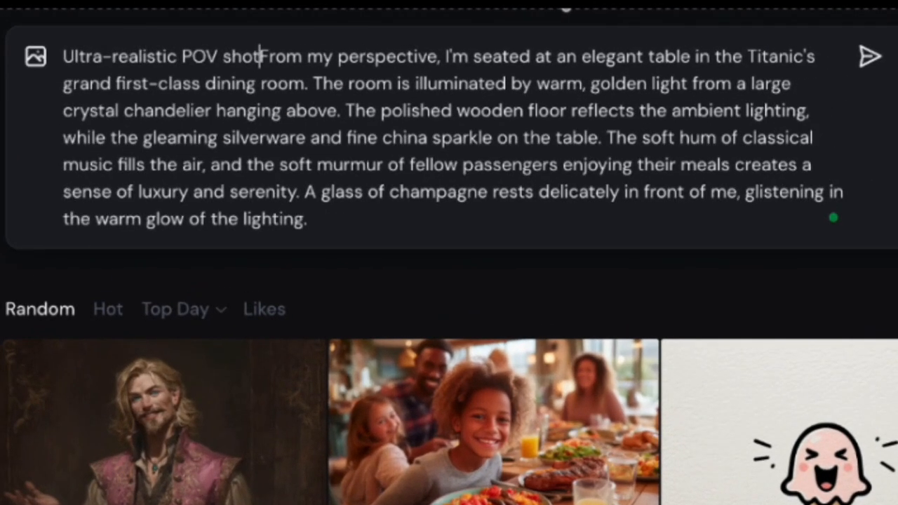
pyautogui.click(488, 192)
pyautogui.write('and silver platters loaded with lobster thermidor, and those fancy little appetizers')
pyautogui.press('BackSpace')
pyautogui.moveTo(243, 219)
pyautogui.mouseDown()
pyautogui.moveTo(748, 193)
pyautogui.moveTo(149, 218)
pyautogui.mouseUp()
pyautogui.write('food ')
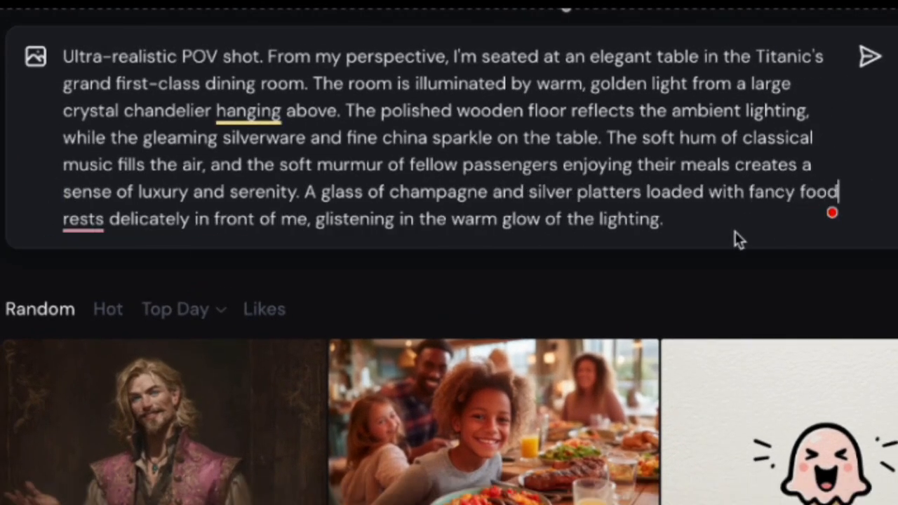
# Step: Remove "A glass of champagne and" and reword the sentence to "Silver platters loaded with fancy food rest delicately in front of me"
pyautogui.write('ble')
pyautogui.moveTo(536, 192); pyautogui.dragTo(305, 193)
pyautogui.rightClick(363, 188)
pyautogui.click(390, 337)
pyautogui.write('S')
pyautogui.click(599, 218)
pyautogui.write('holding a glass of champagne. --style raw --seed 5257482842')
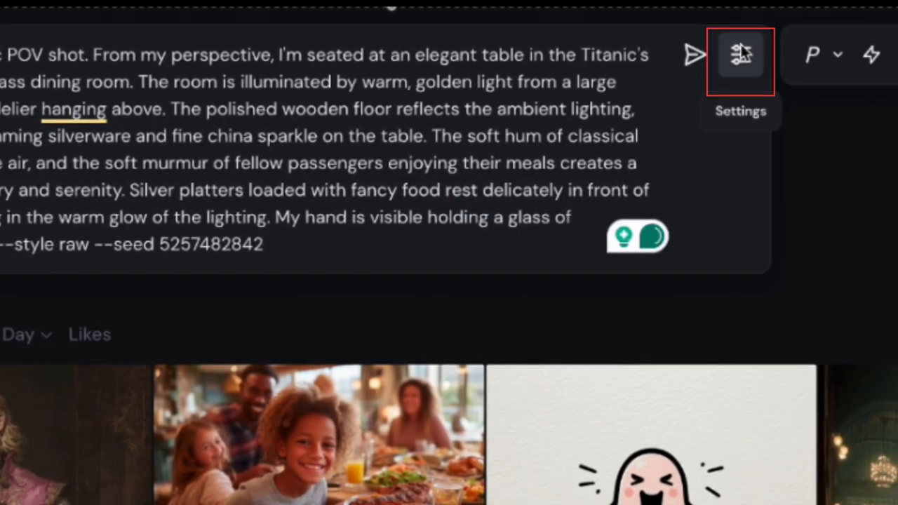
pyautogui.click(785, 55)
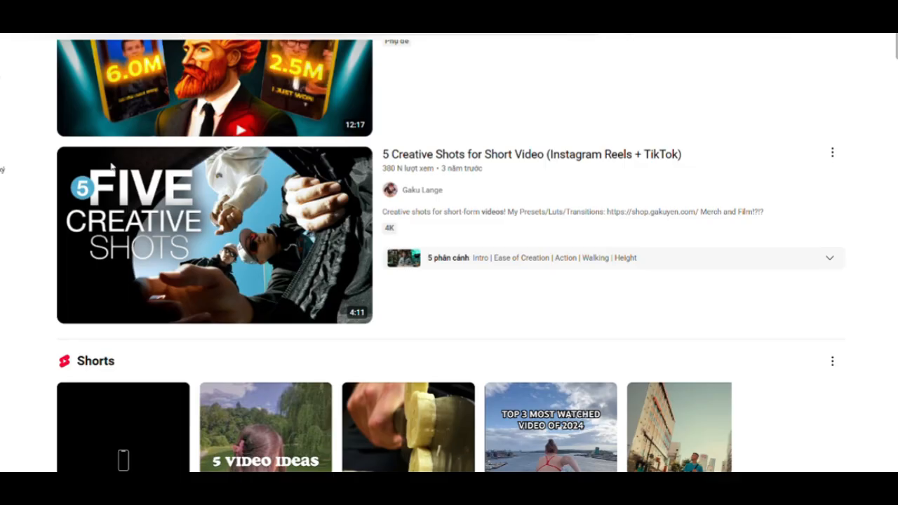
pyautogui.scroll(-8, 66, 250)
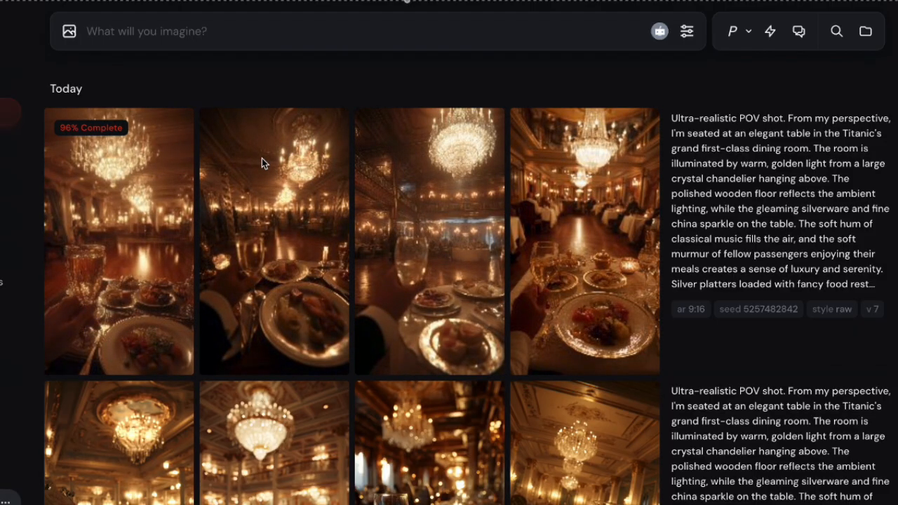
# Step: Browse the generated dining-room images and apply a Creative upscale to the variation with a hand holding a champagne glass
pyautogui.click(262, 157)
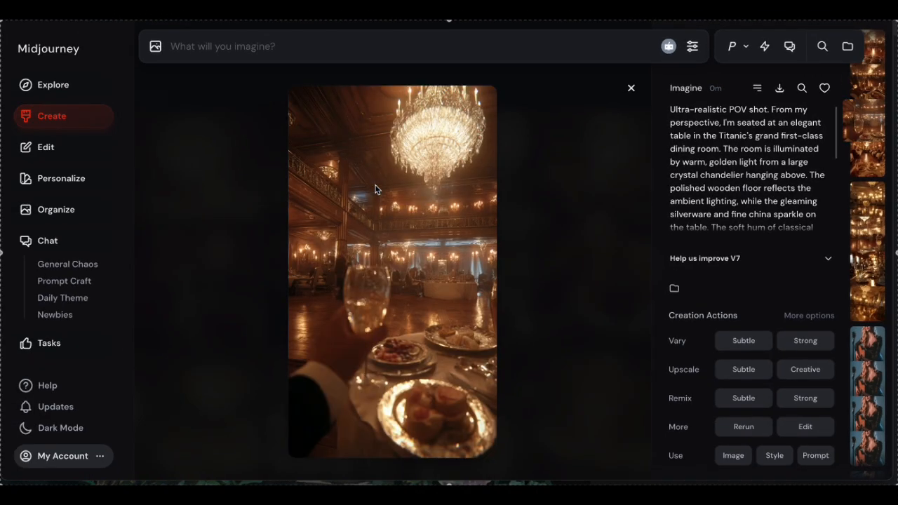
pyautogui.press('Right')
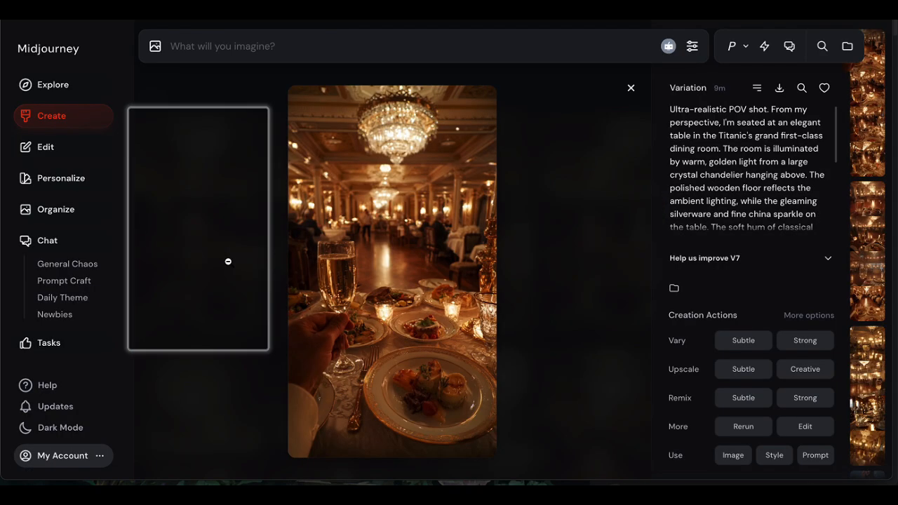
pyautogui.press('Right')
pyautogui.press('Right')
pyautogui.press('Right')
pyautogui.press('Right')
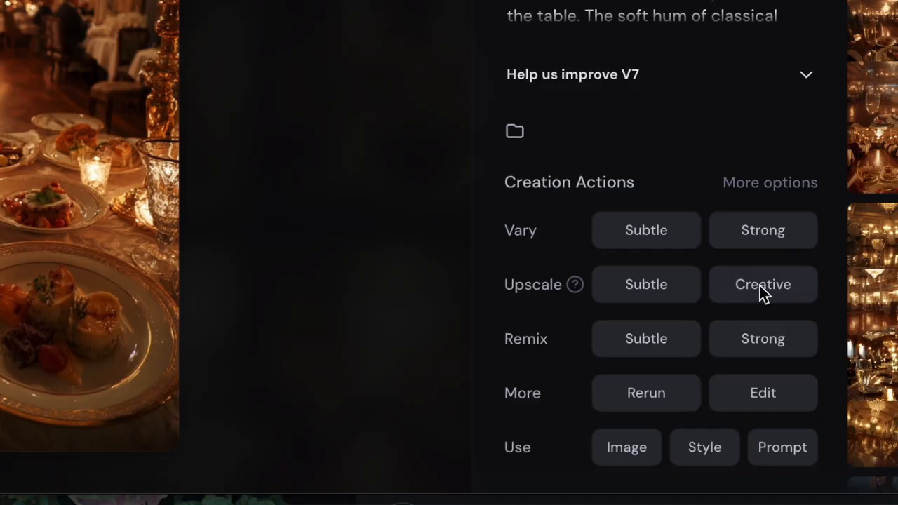
pyautogui.click(803, 369)
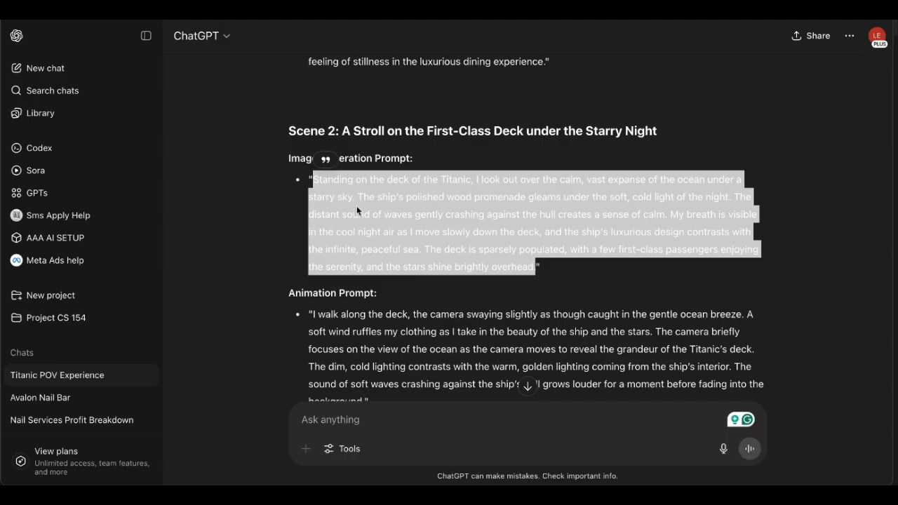
# Step: Copy the Scene 2 starry-deck image generation prompt from the ChatGPT conversation
pyautogui.rightClick(357, 208)
pyautogui.click(386, 236)
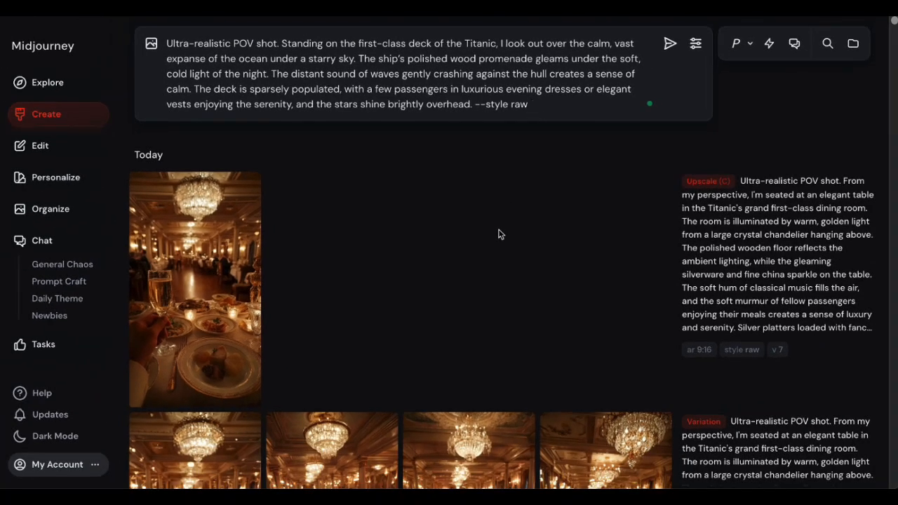
pyautogui.scroll(-2, 498, 235)
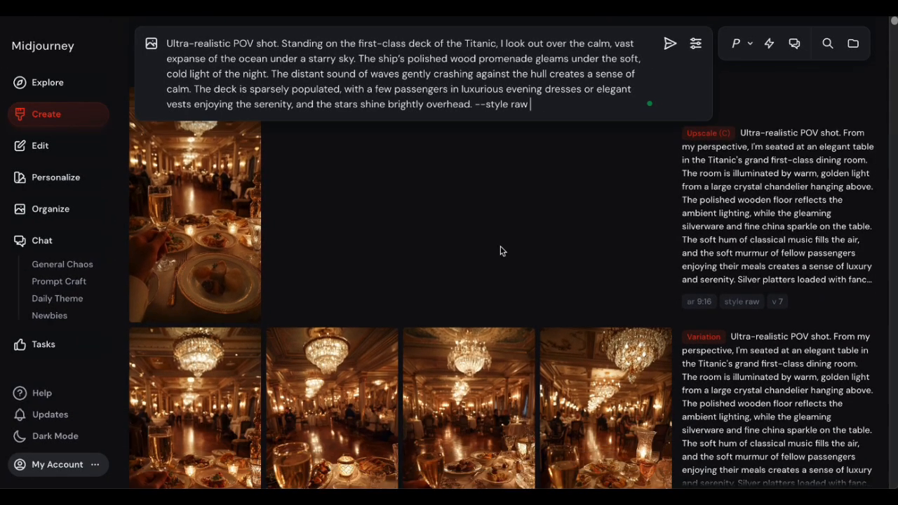
pyautogui.scroll(-3, 501, 251)
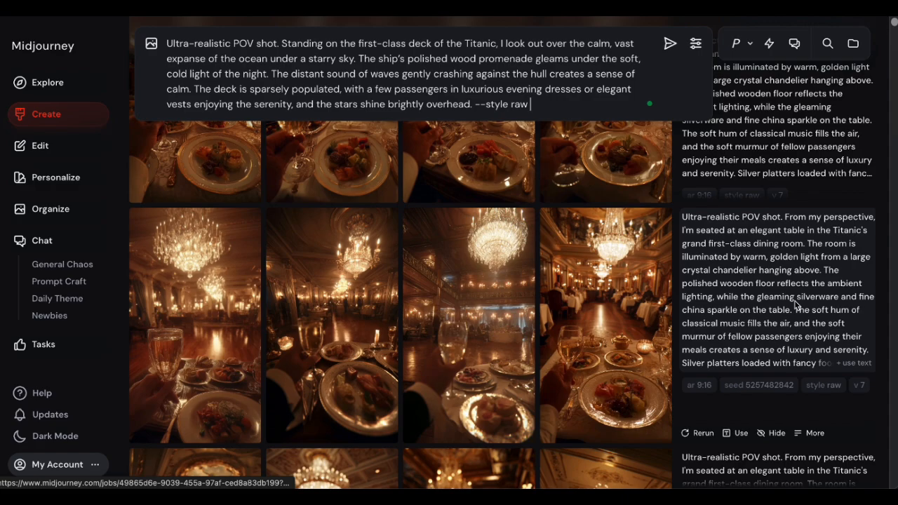
pyautogui.click(758, 385)
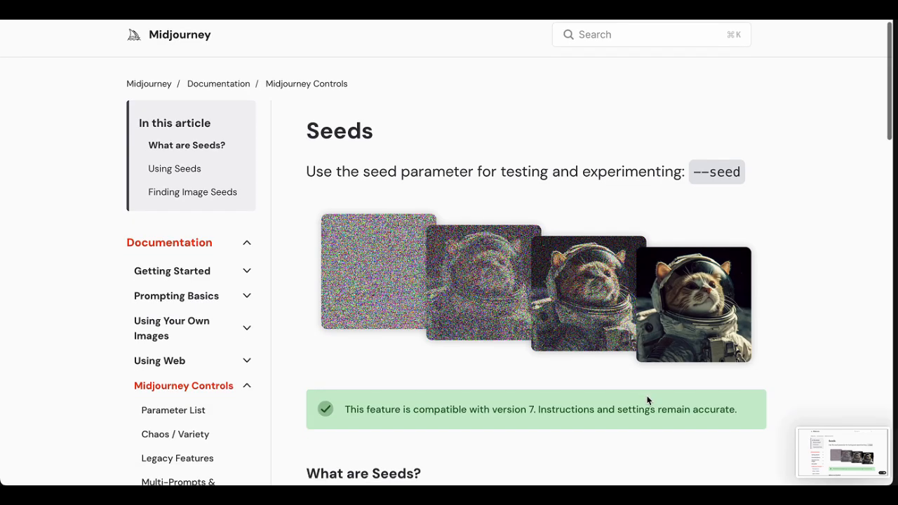
pyautogui.scroll(-5, 648, 401)
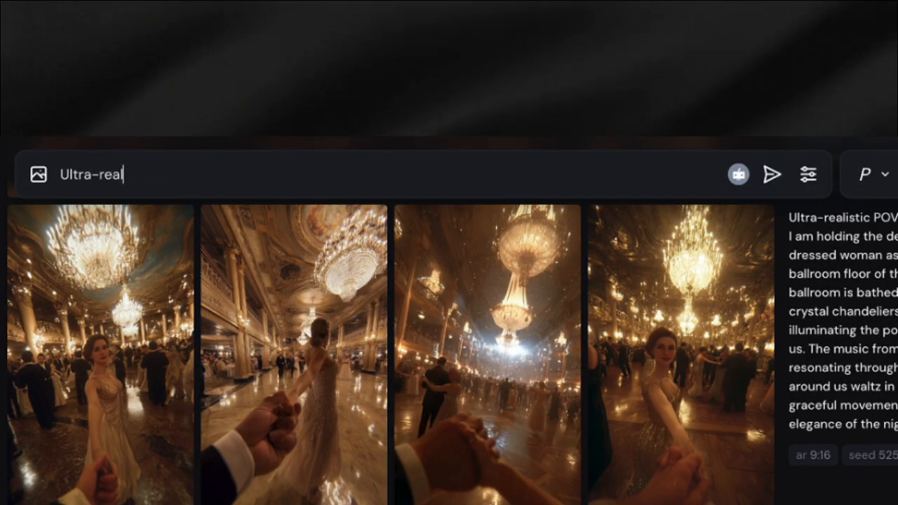
# Step: Begin a new image prompt with "Ultra-realistic POV." followed by the copied flooded-corridor scene description
pyautogui.write('c POV')
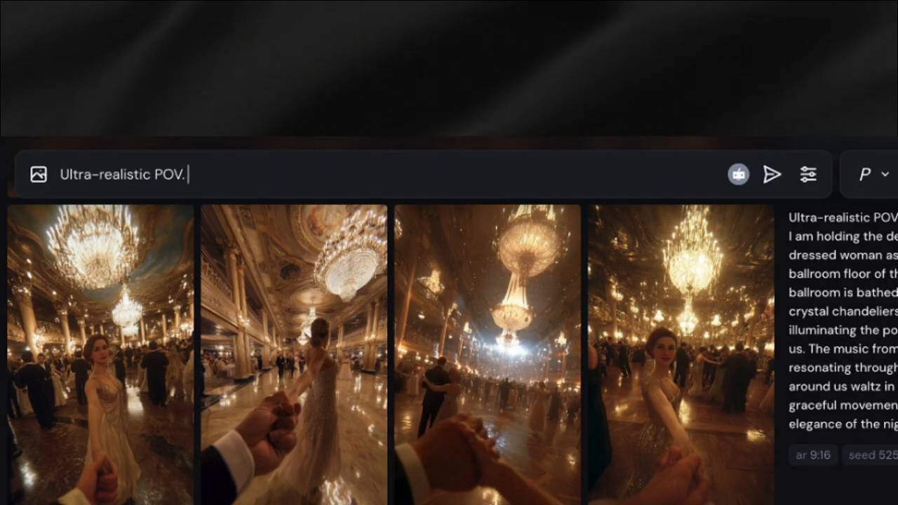
pyautogui.write('.')
pyautogui.hotkey('ctrl', 'v')
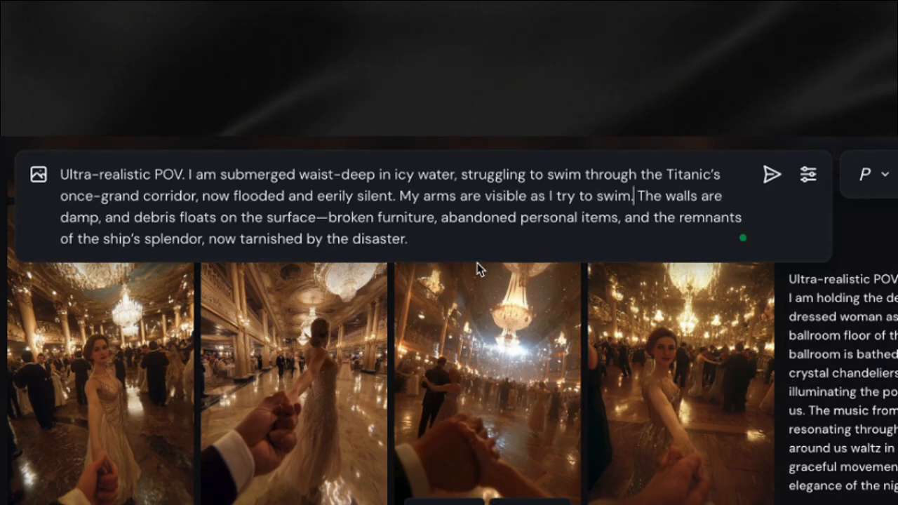
pyautogui.click(459, 240)
pyautogui.write('--style raw')
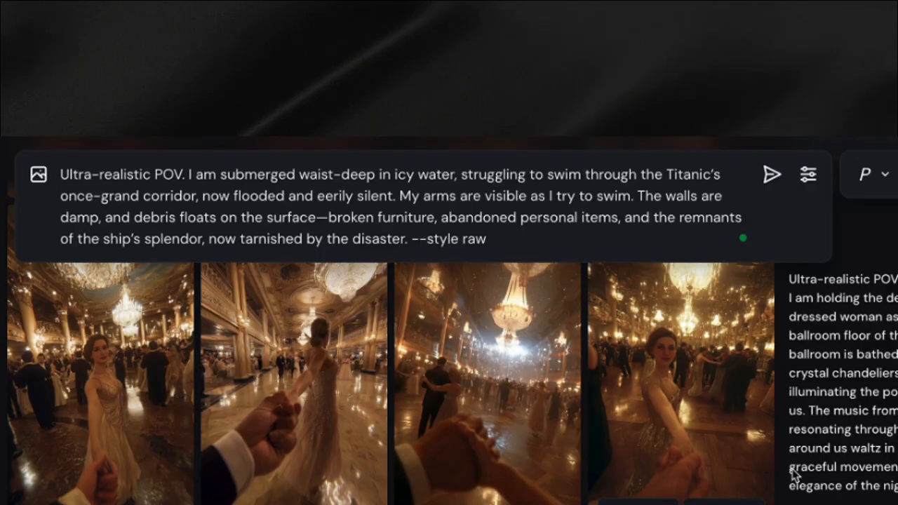
pyautogui.scroll(-2, 793, 476)
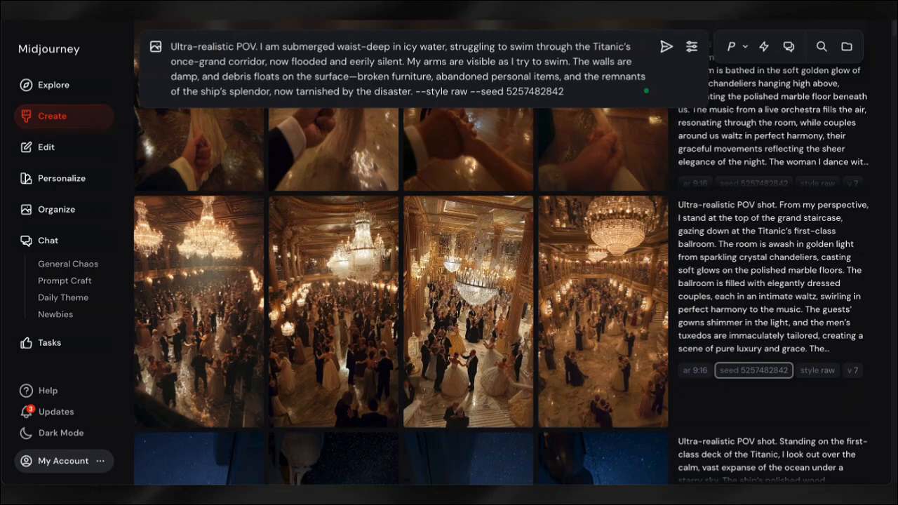
pyautogui.click(771, 174)
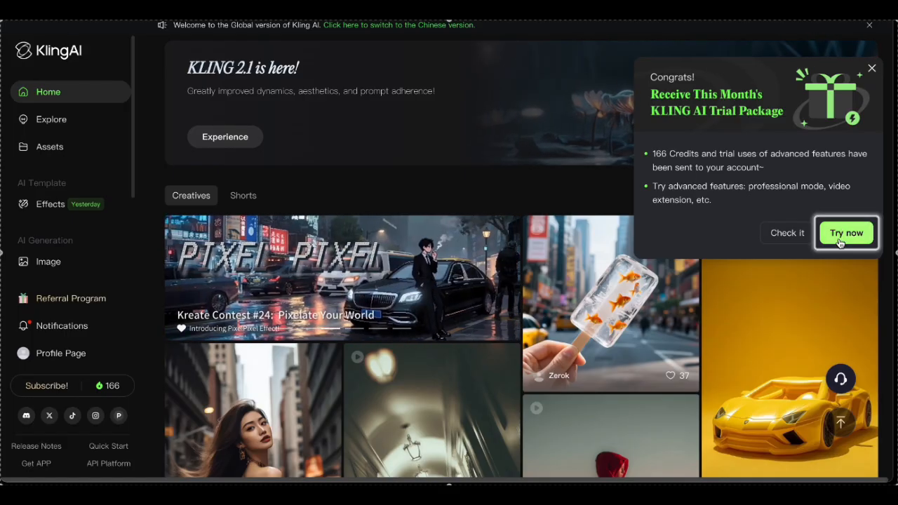
# Step: In Kling AI, accept the trial package offer to open video generation and dismiss the DeepSeek notice
pyautogui.click(841, 243)
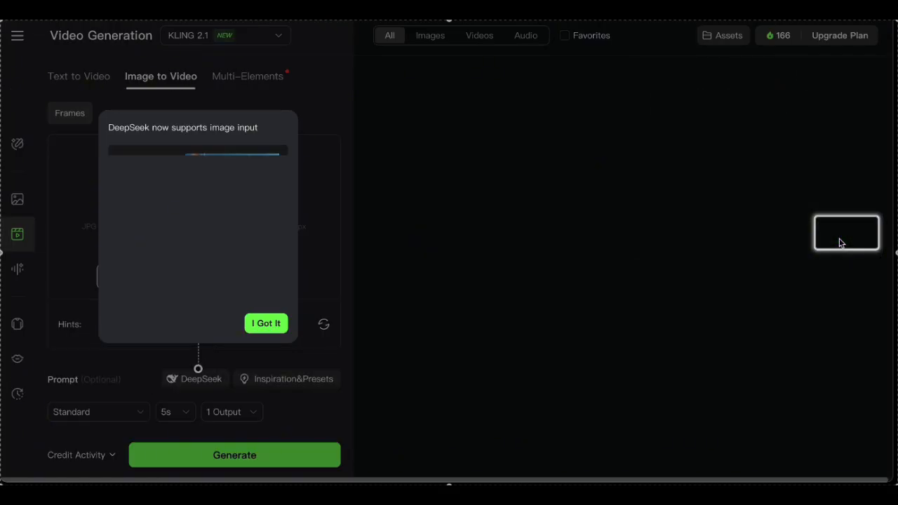
pyautogui.click(266, 323)
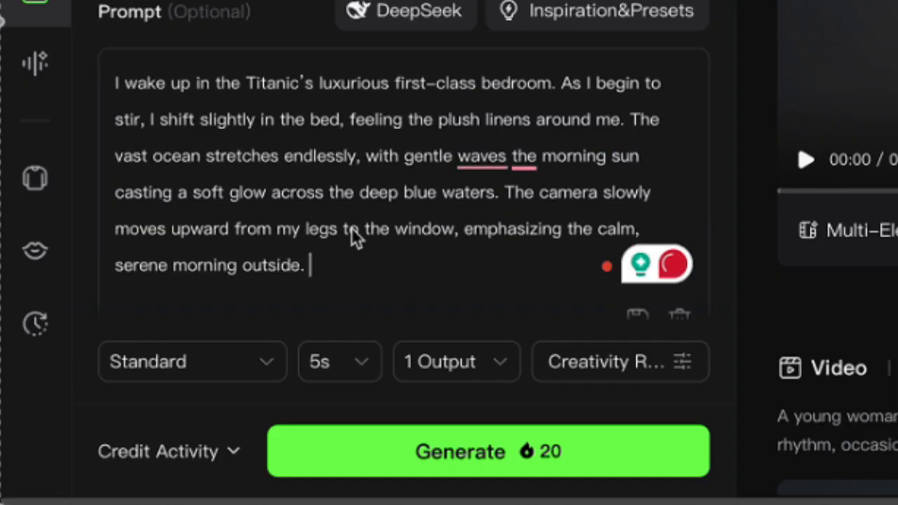
# Step: Reword the bedroom animation prompt to "my legs shift slightly in the bed" and remove the phrase about feeling the plush linens
pyautogui.click(155, 120)
pyautogui.press('BackSpace')
pyautogui.write('my legs')
pyautogui.click(458, 120)
pyautogui.moveTo(398, 121); pyautogui.dragTo(676, 121)
pyautogui.press('BackSpace')
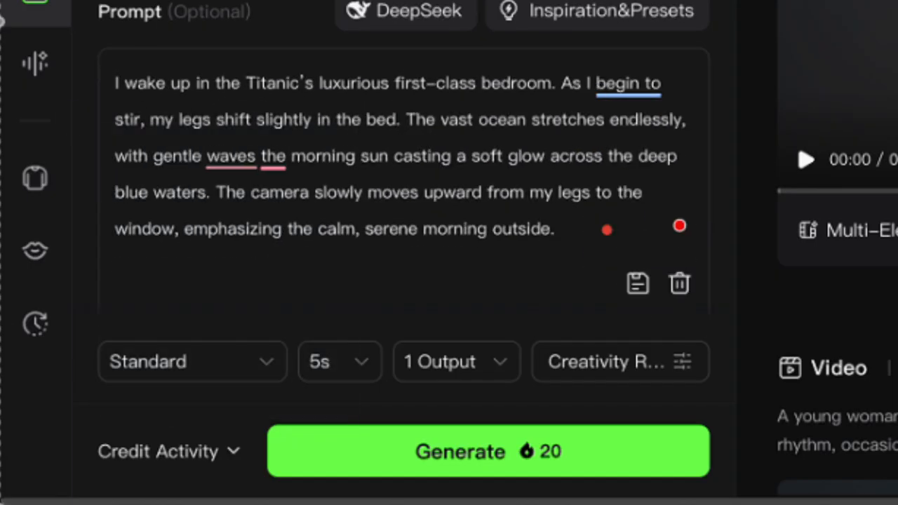
# Step: Add the "handheld device filming" lens phrase from the prompt dictionary to the bedroom prompt
pyautogui.click(287, 231)
pyautogui.click(645, 10)
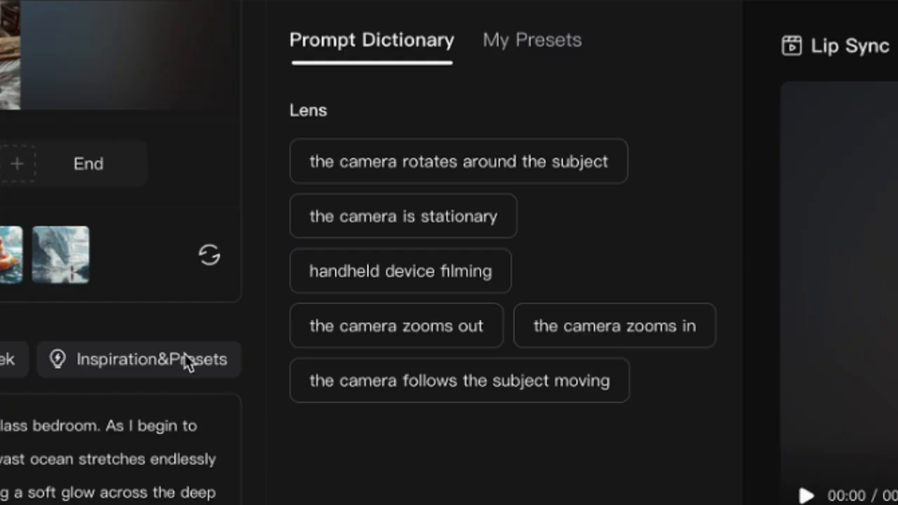
pyautogui.click(370, 272)
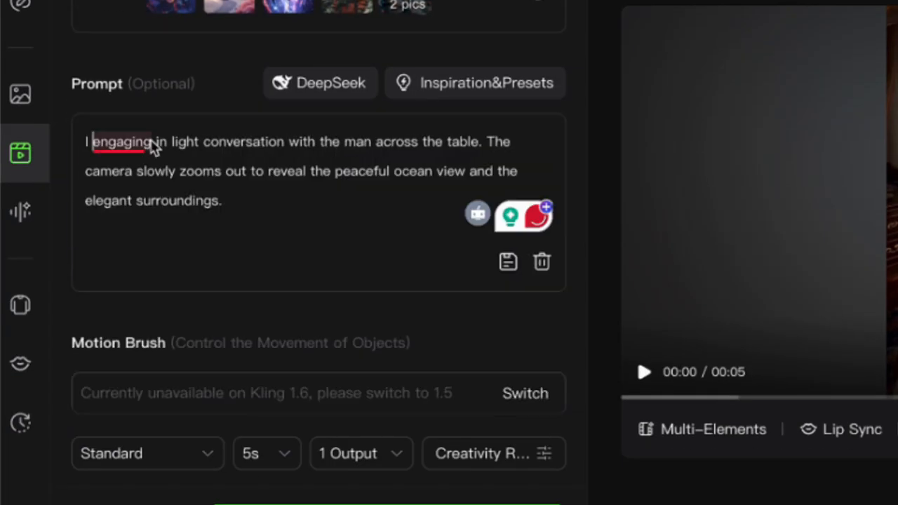
# Step: Reword the breakfast prompt to "I engage", with the man talking, enjoying his meal, gesturing and smiling while people around walk or have their meals
pyautogui.write('engage')
pyautogui.press('BackSpace')
pyautogui.write(', the man is talking,')
pyautogui.write('enjoyin')
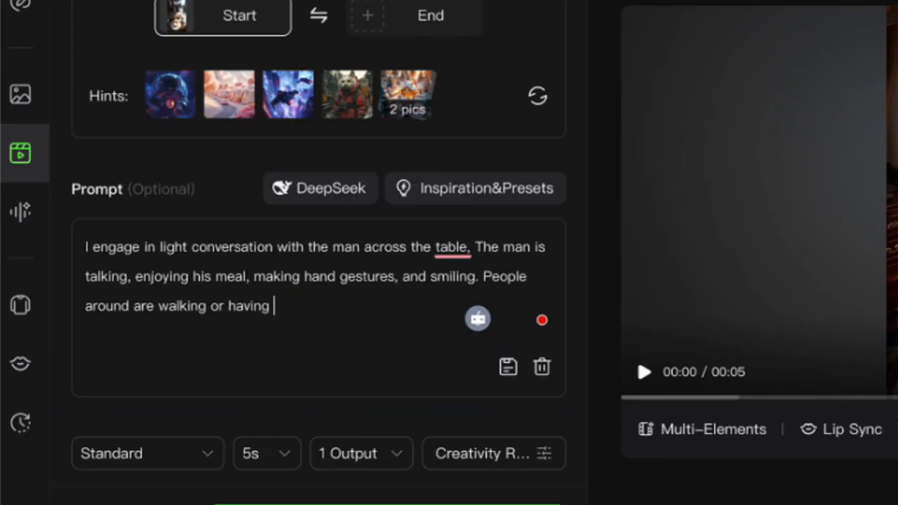
pyautogui.write('their meals.')
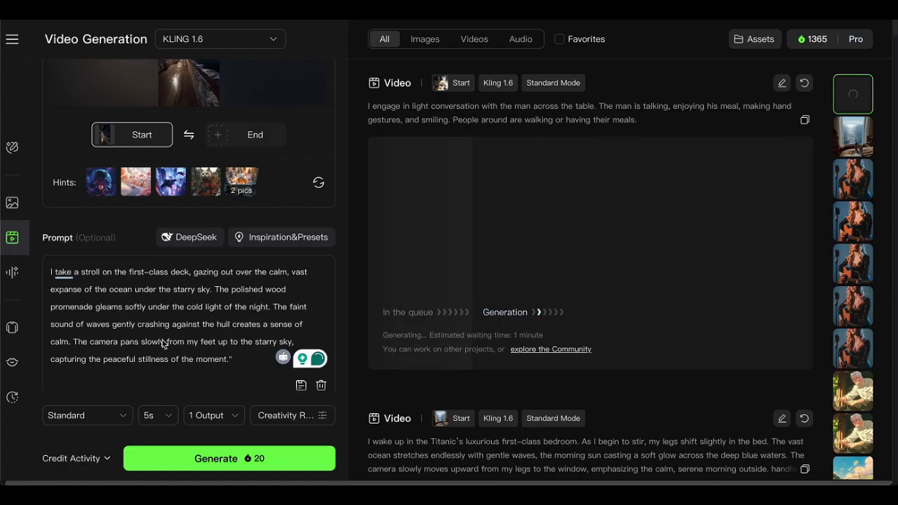
# Step: Add the "the camera follows the subject moving" lens phrase to the first-class deck prompt and generate the video
pyautogui.click(281, 237)
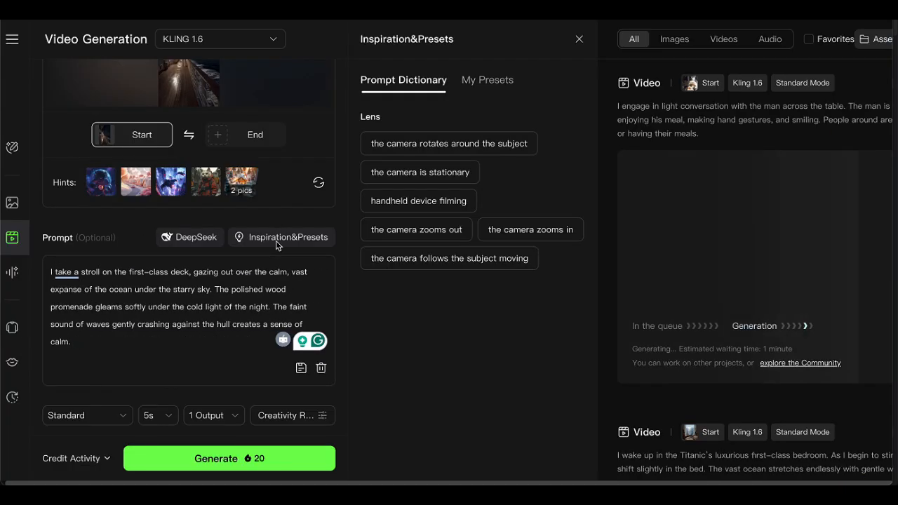
pyautogui.click(449, 257)
pyautogui.click(229, 458)
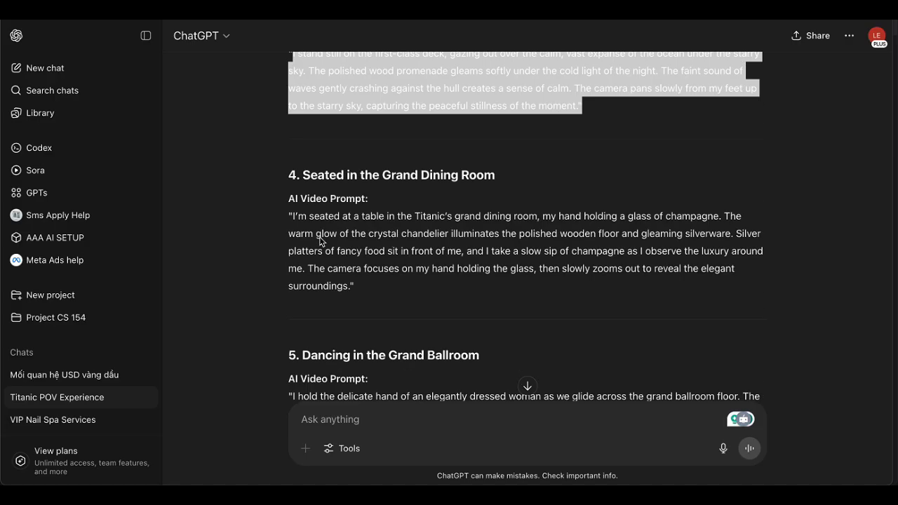
# Step: In ChatGPT, highlight the Grand Dining Room video prompt and read through the sound descriptions for the scenes
pyautogui.moveTo(301, 209); pyautogui.dragTo(324, 247)
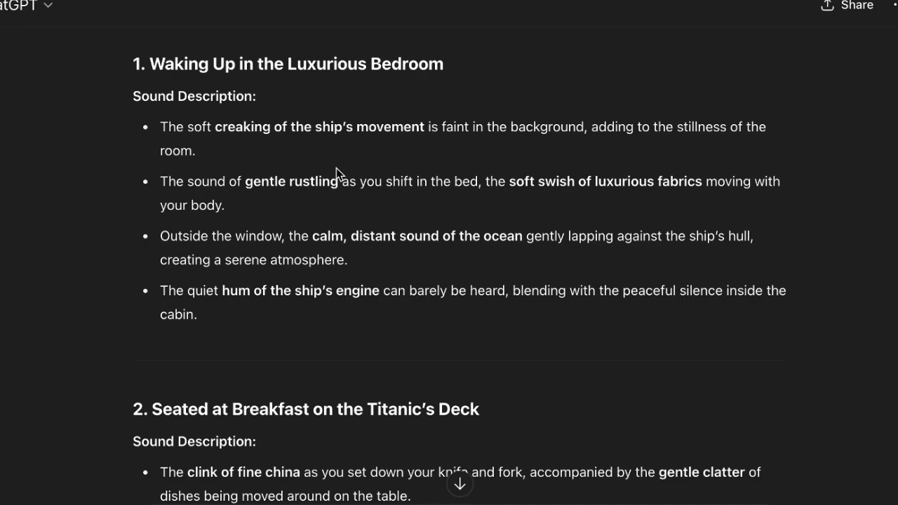
pyautogui.scroll(-2, 335, 174)
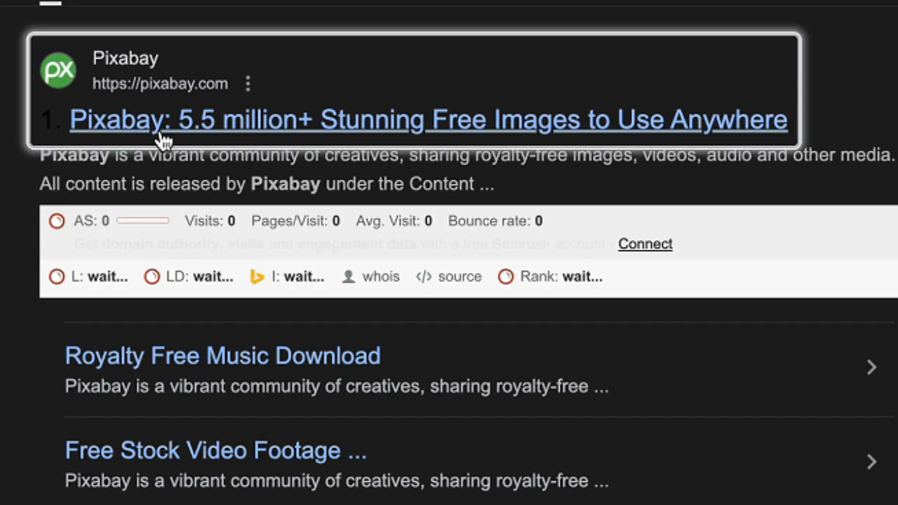
# Step: Open the Pixabay website, clear the recent searches and switch to its sound effects category
pyautogui.click(156, 135)
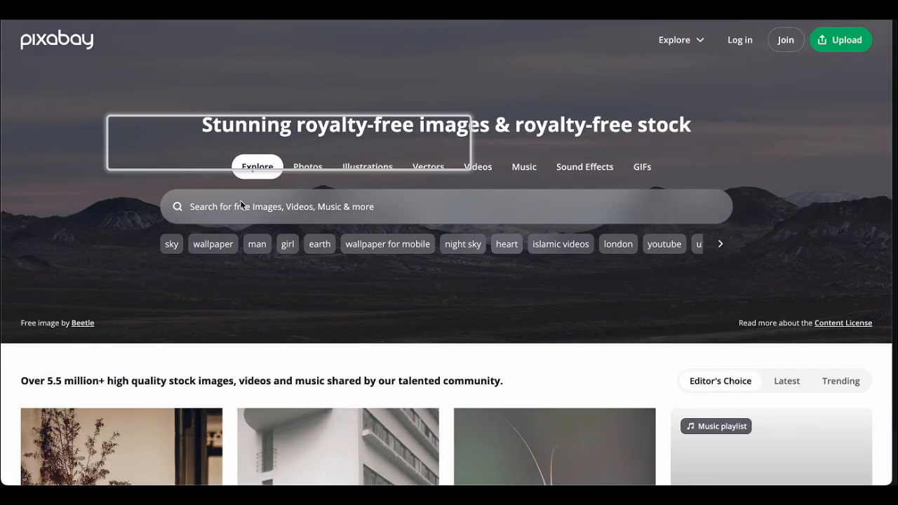
pyautogui.click(278, 214)
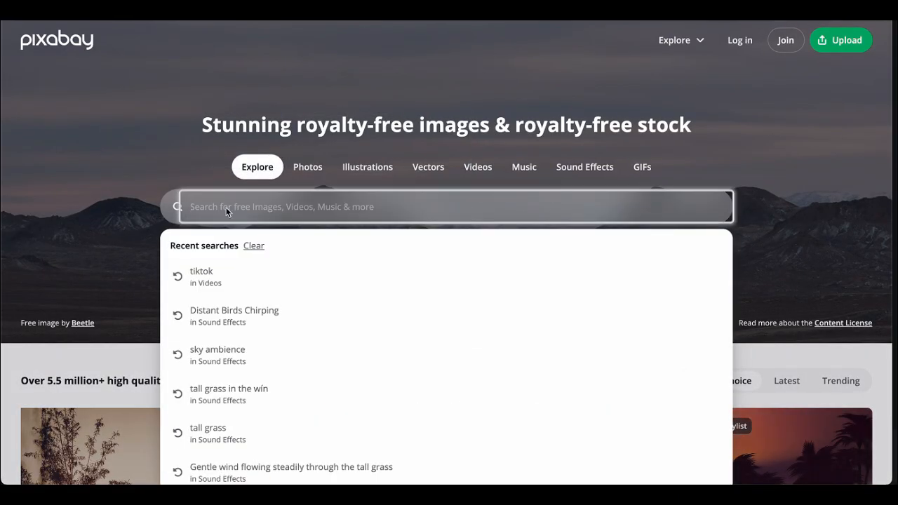
pyautogui.click(256, 245)
pyautogui.click(573, 168)
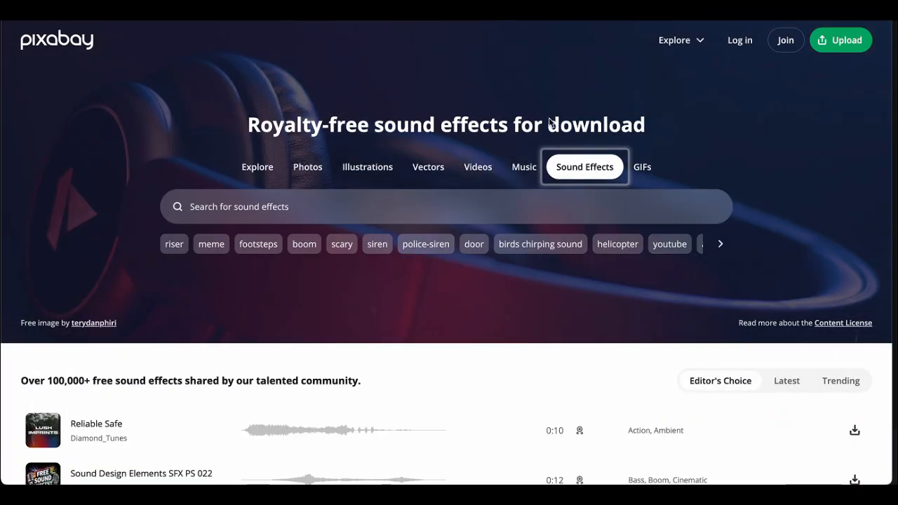
# Step: Search the sound effects for "yawn sound effect" and preview one of the results
pyautogui.click(533, 206)
pyautogui.write('yawn sound effect')
pyautogui.press('Return')
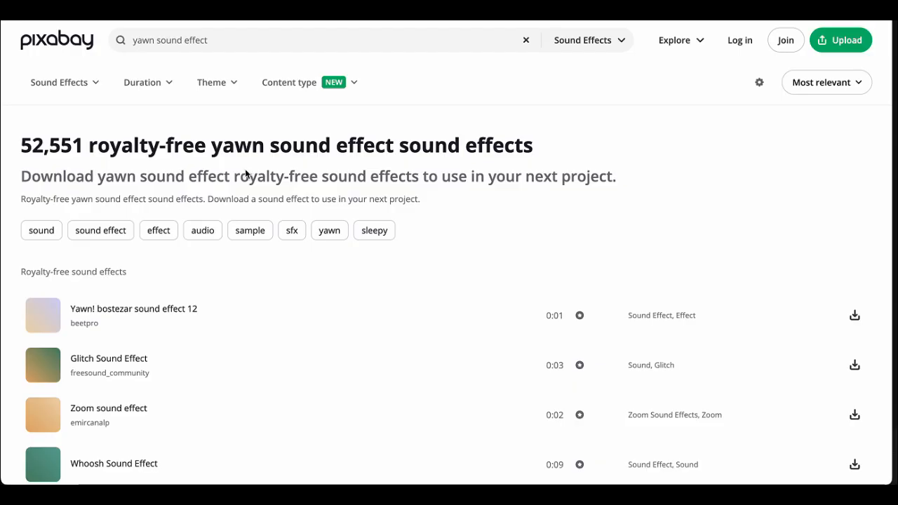
pyautogui.scroll(-2, 245, 168)
pyautogui.click(45, 180)
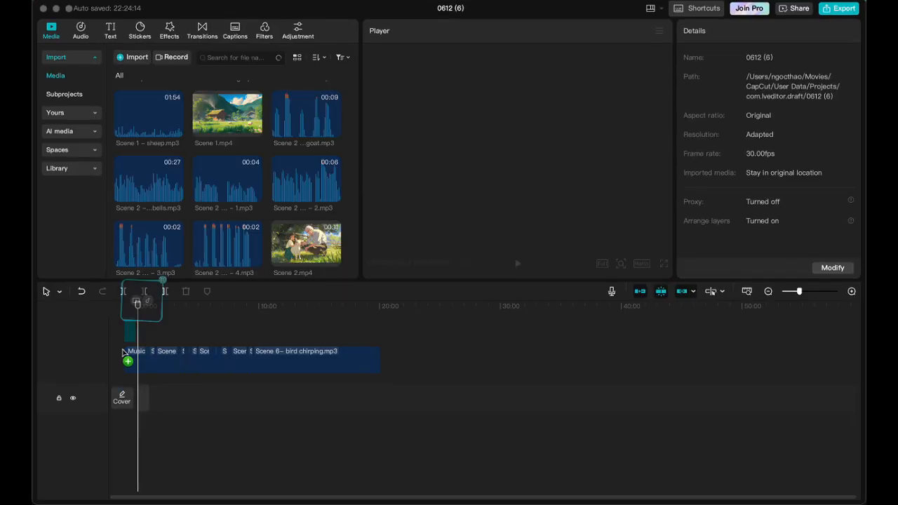
# Step: In CapCut, place all seven clips, Scene 1 to Scene 7, on the timeline and check the playback
pyautogui.moveTo(121, 355); pyautogui.dragTo(152, 379)
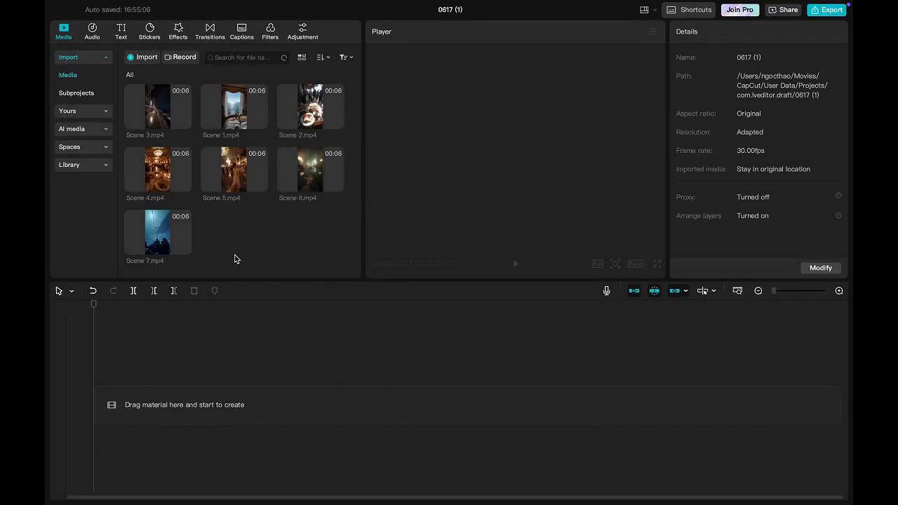
pyautogui.press('super+a')
pyautogui.moveTo(145, 84); pyautogui.dragTo(148, 405)
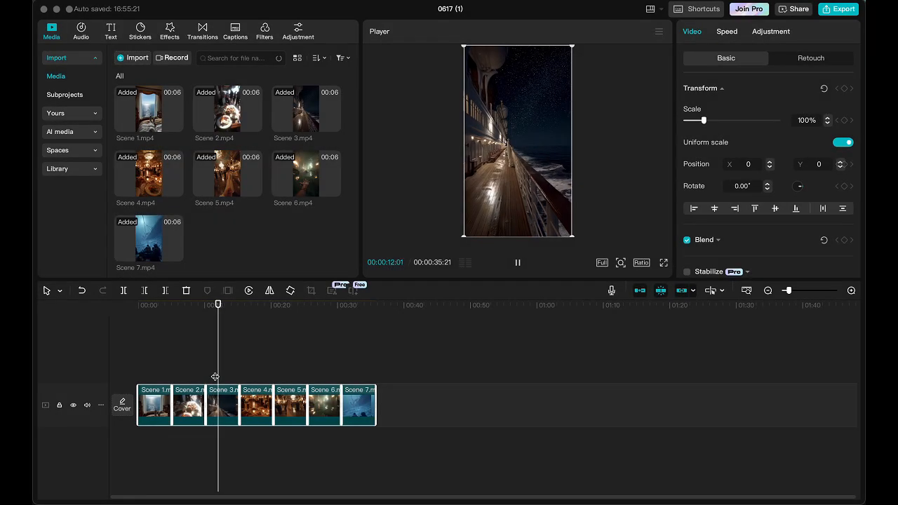
pyautogui.click(519, 264)
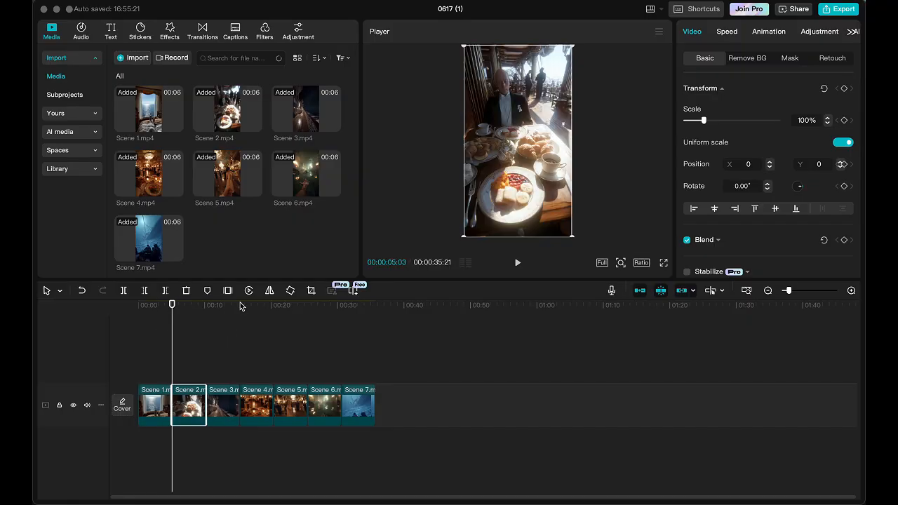
# Step: Crop the Scene 2 clip to a tighter frame and play back the timeline
pyautogui.click(311, 290)
pyautogui.click(460, 428)
pyautogui.click(451, 402)
pyautogui.moveTo(523, 378); pyautogui.dragTo(503, 357)
pyautogui.moveTo(458, 288); pyautogui.dragTo(458, 316)
pyautogui.click(699, 427)
pyautogui.click(519, 262)
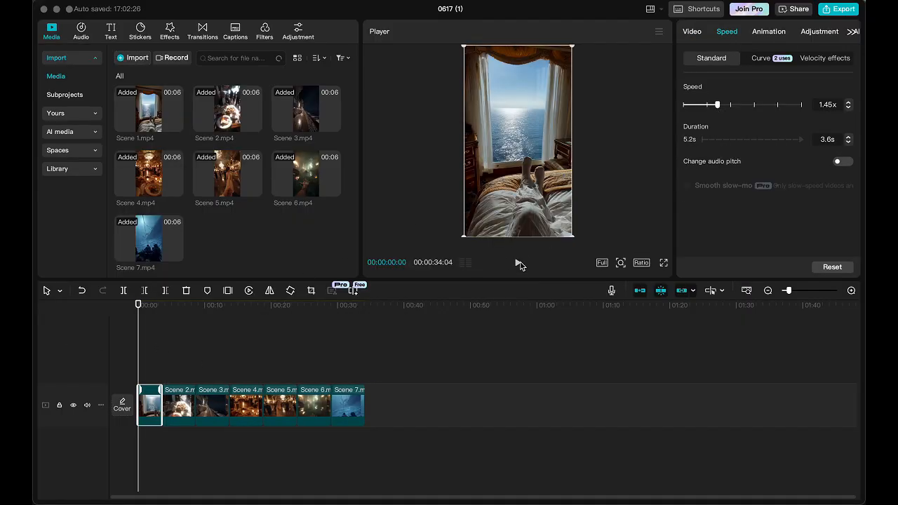
# Step: Set the Scene 3 clip's speed to 1.24x and preview it
pyautogui.click(215, 405)
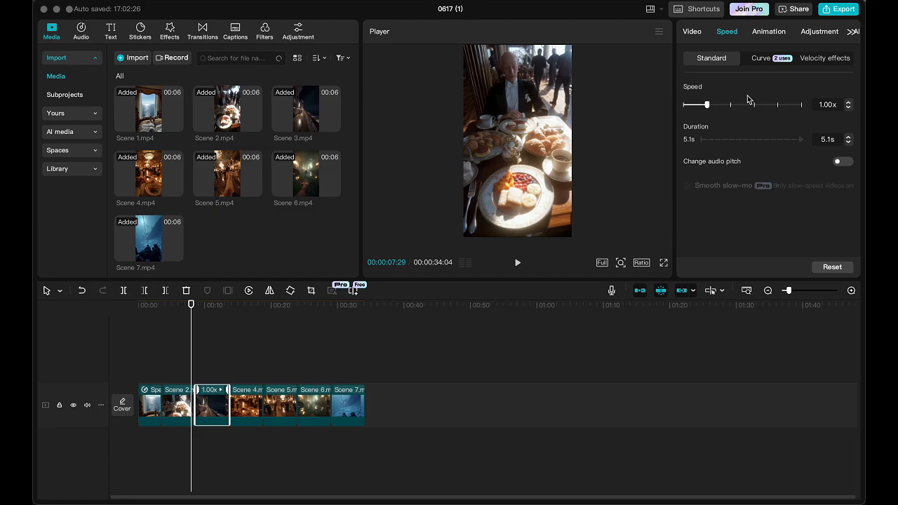
pyautogui.moveTo(708, 107); pyautogui.dragTo(712, 105)
pyautogui.click(519, 261)
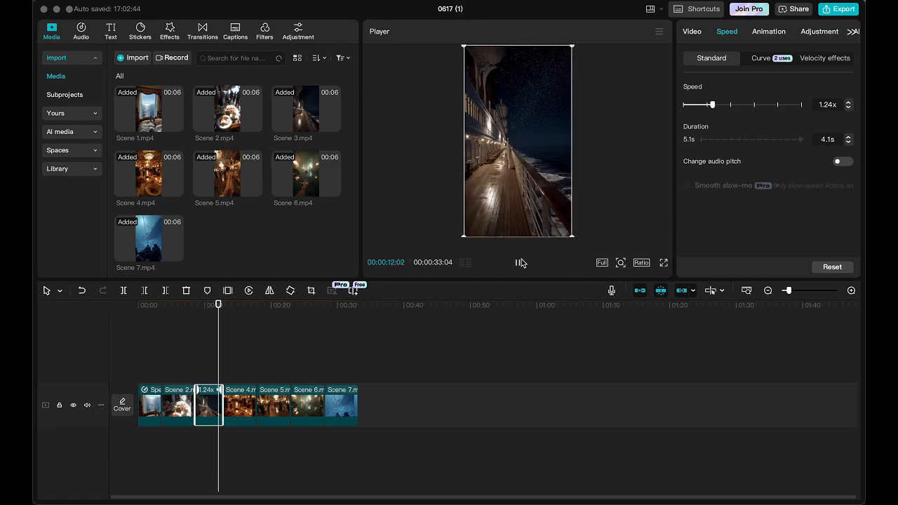
# Step: Try a speed of 2.00x on the Scene 4 clip and play back the timeline
pyautogui.moveTo(707, 105); pyautogui.dragTo(730, 105)
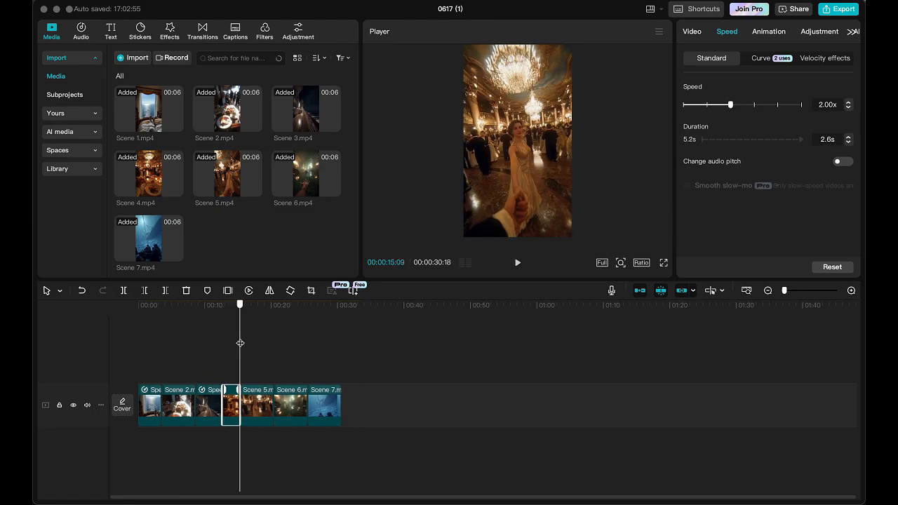
pyautogui.click(519, 265)
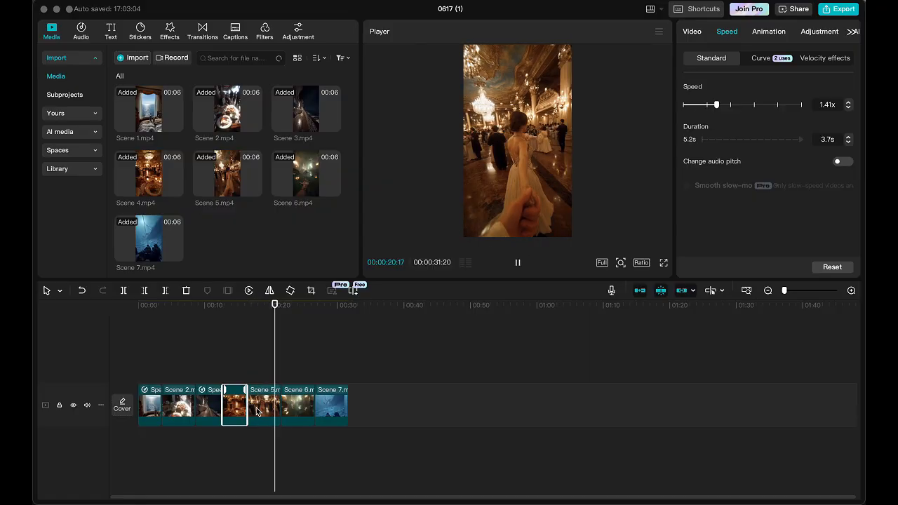
# Step: Set the Scene 6 clip's speed to 1.24x
pyautogui.click(308, 405)
pyautogui.moveTo(707, 105); pyautogui.dragTo(713, 105)
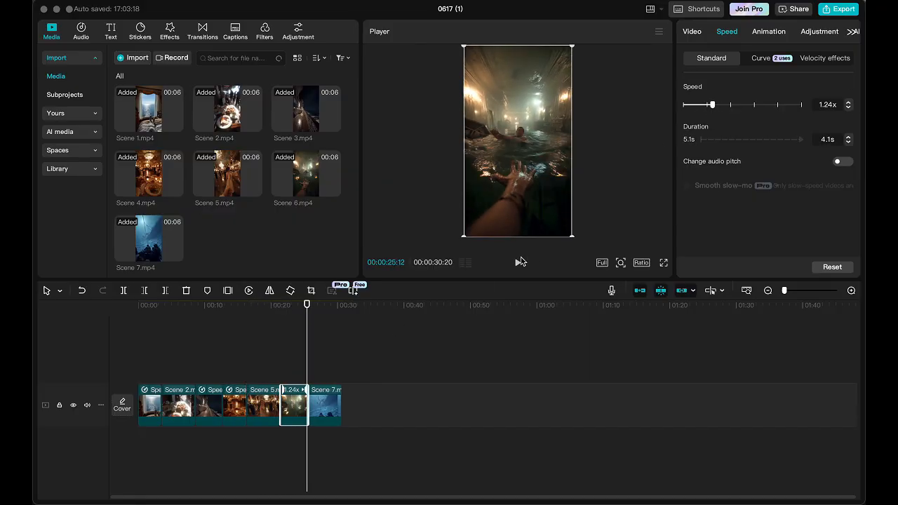
# Step: Place the imported ambience and sound-effect clips on audio tracks beneath the opening scenes and trim them to match the scene lengths
pyautogui.click(518, 263)
pyautogui.moveTo(331, 392); pyautogui.dragTo(34, 423)
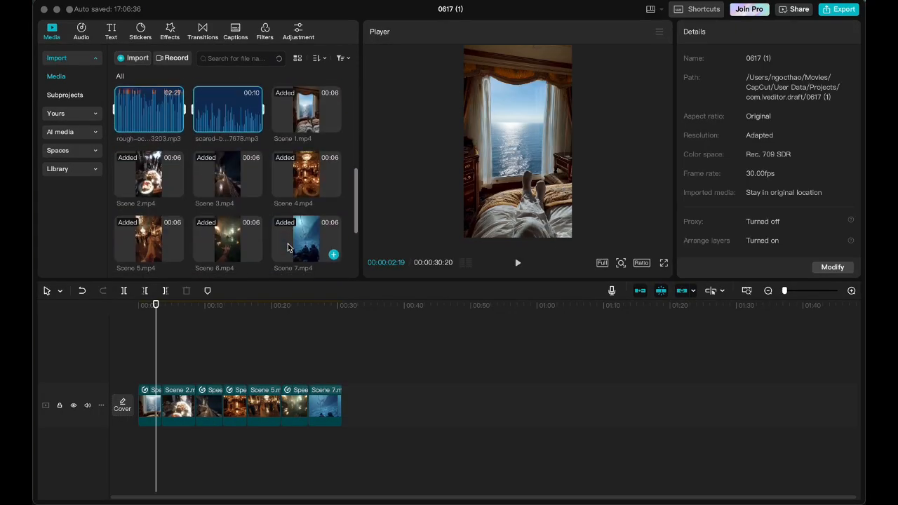
pyautogui.click(254, 120)
pyautogui.moveTo(641, 452); pyautogui.dragTo(163, 452)
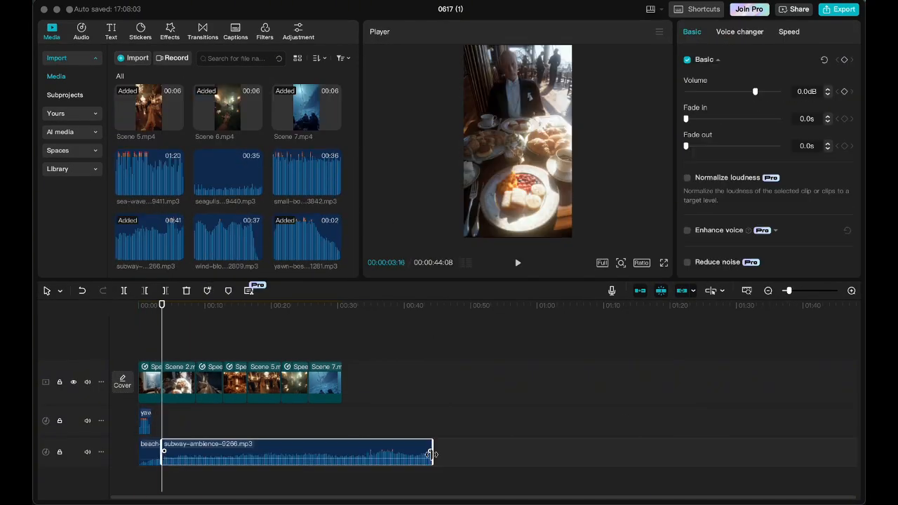
pyautogui.hscroll(3, 180, 449)
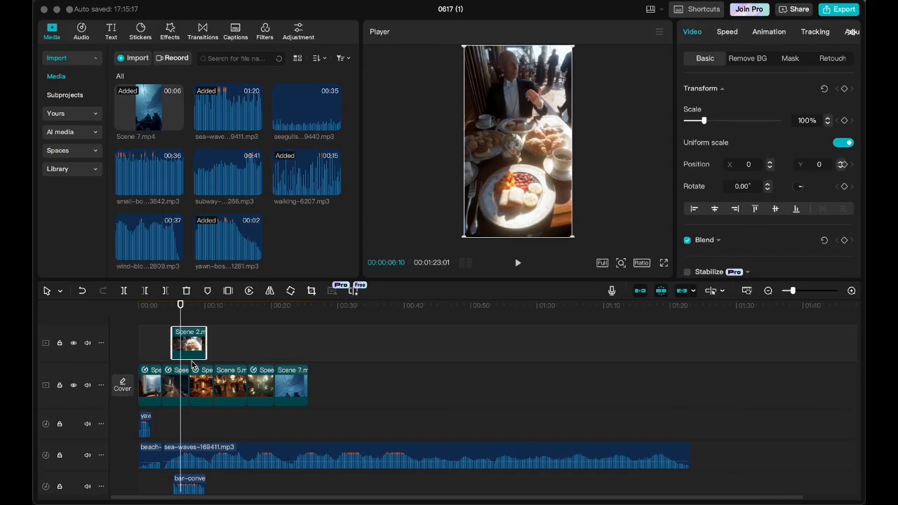
pyautogui.click(215, 419)
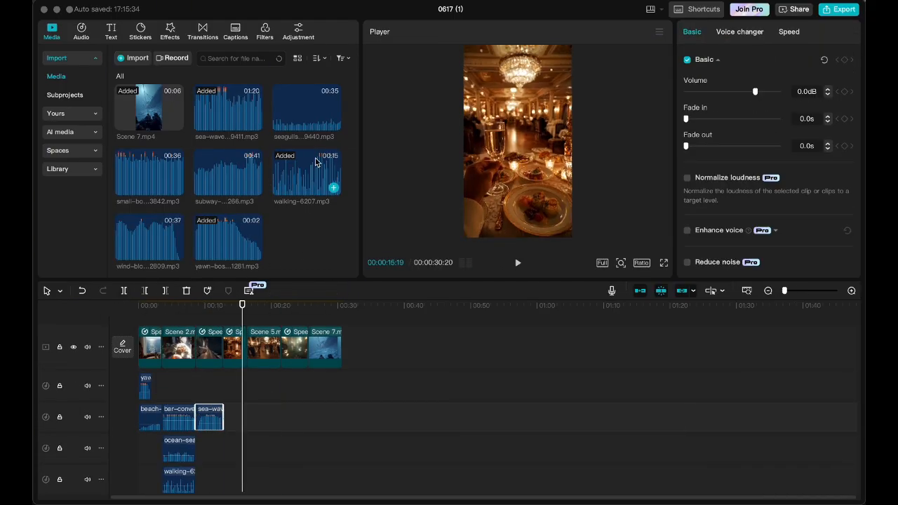
pyautogui.moveTo(150, 175); pyautogui.dragTo(209, 479)
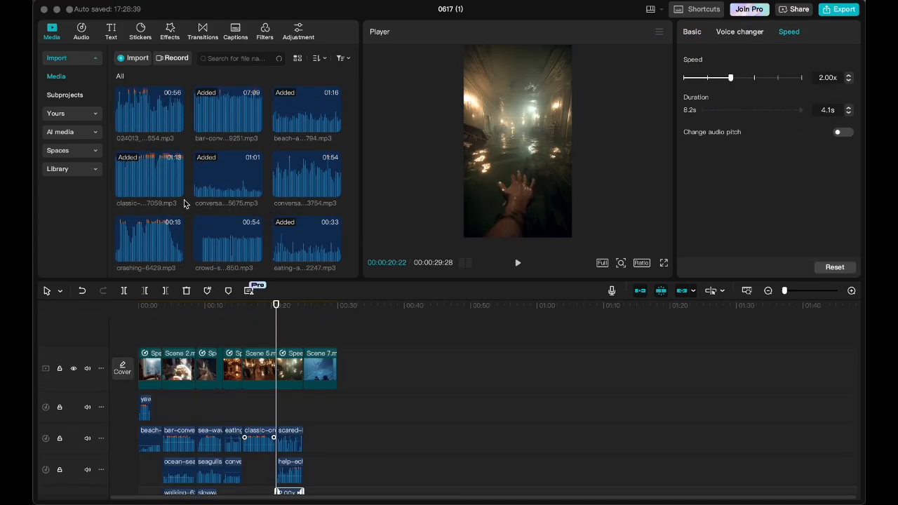
# Step: Add the rough ocean waves sound beneath Scene 7 and cut off its earlier part so only a scene-length section remains
pyautogui.moveTo(185, 203); pyautogui.dragTo(306, 446)
pyautogui.moveTo(401, 465); pyautogui.dragTo(402, 443)
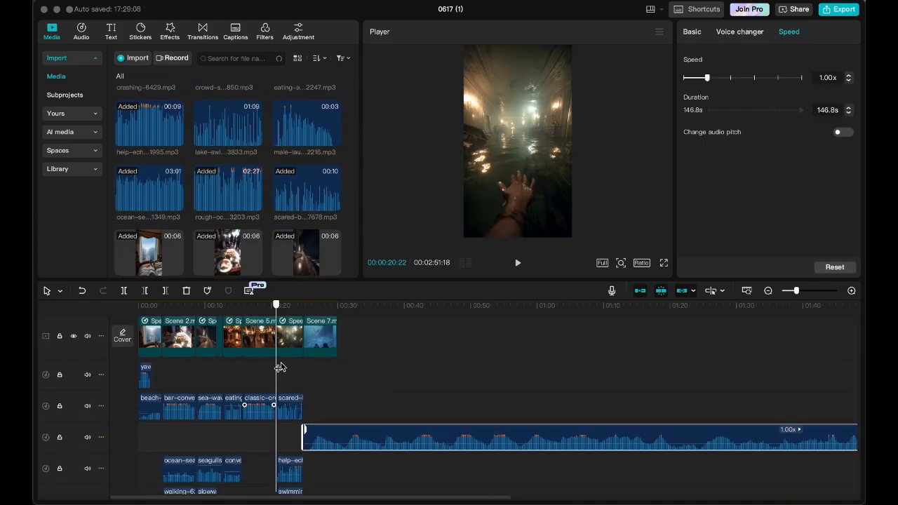
pyautogui.click(314, 442)
pyautogui.press('BackSpace')
pyautogui.moveTo(583, 442); pyautogui.dragTo(538, 442)
pyautogui.press('Up')
pyautogui.press('Down')
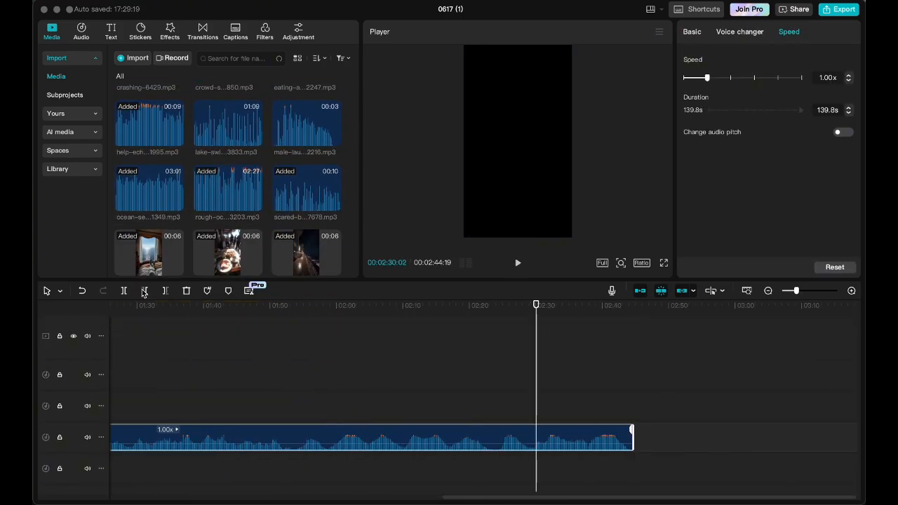
pyautogui.click(144, 291)
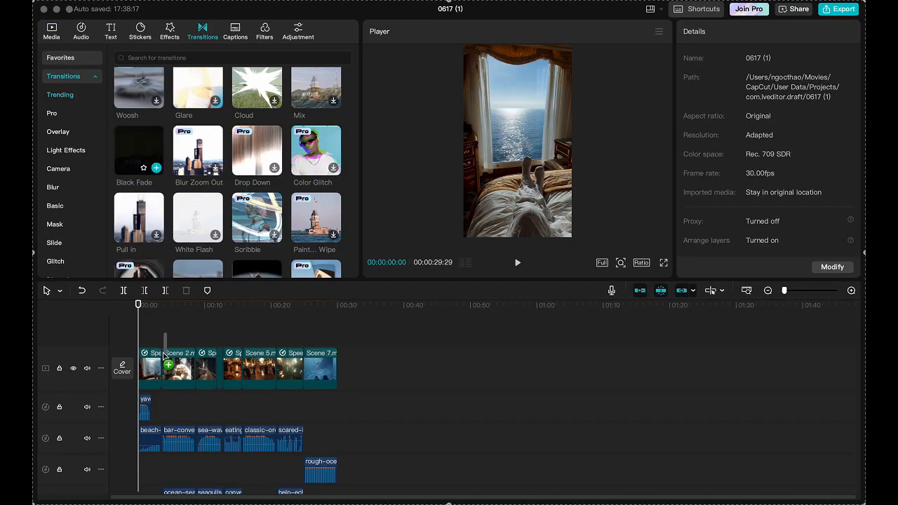
# Step: Insert the Black Fade transition between the scene clips on the timeline
pyautogui.click(138, 151)
pyautogui.click(225, 372)
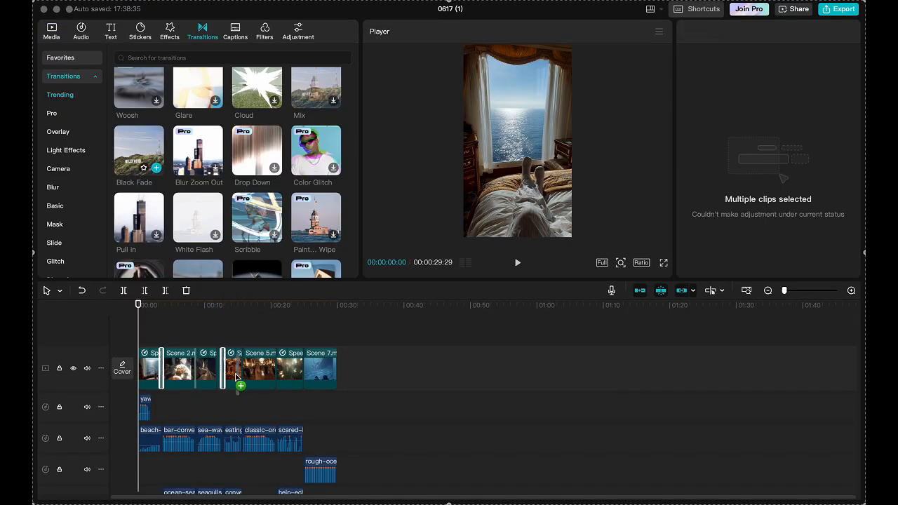
pyautogui.moveTo(237, 377)
pyautogui.mouseDown()
pyautogui.moveTo(280, 308)
pyautogui.moveTo(306, 409)
pyautogui.moveTo(305, 382)
pyautogui.mouseUp()
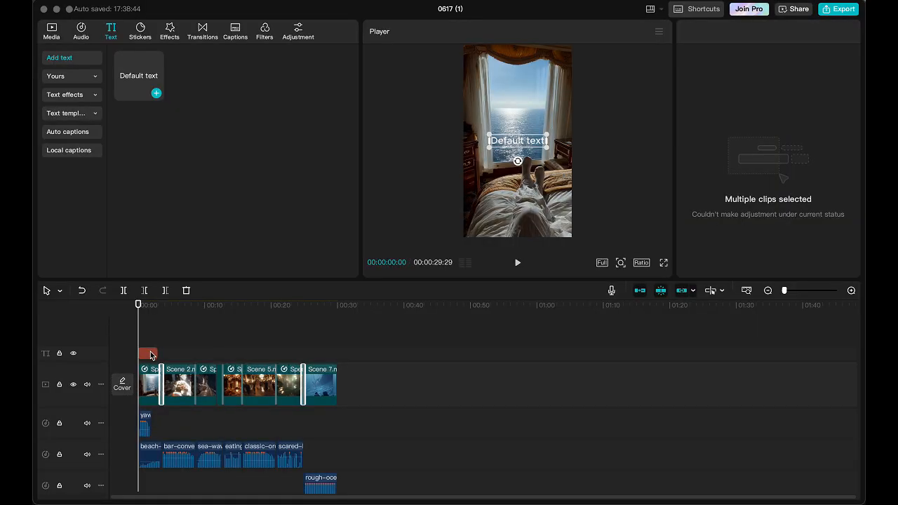
# Step: Change the default text over Scene 1 to "You wake up as a first-class passenger on Titanic" and fit it inside the upper frame
pyautogui.click(151, 354)
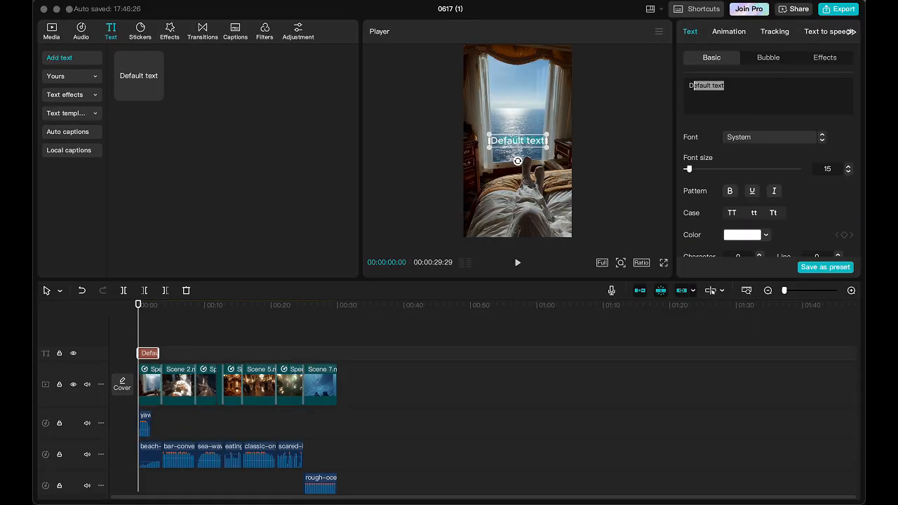
pyautogui.write('You wake u')
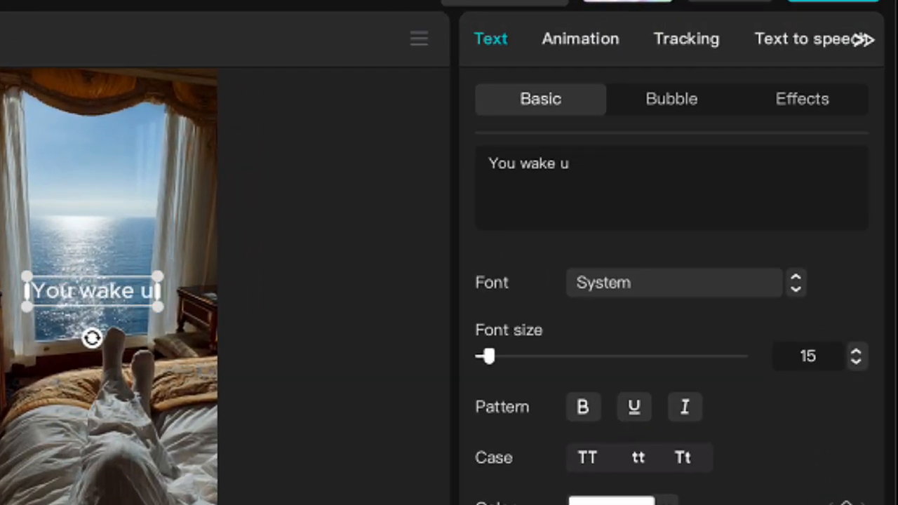
pyautogui.write('p as a first-class passenger on Titanic')
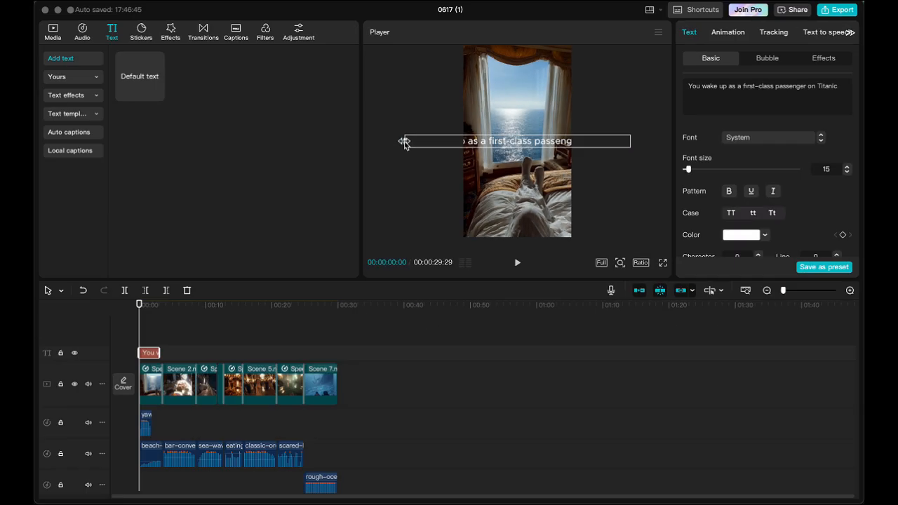
pyautogui.moveTo(405, 142); pyautogui.dragTo(518, 103)
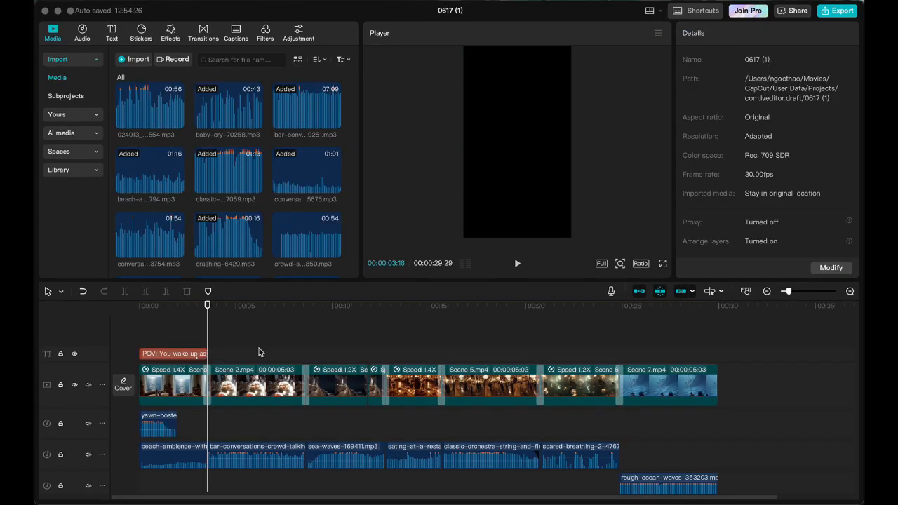
# Step: Duplicate the caption over Scene 2 and change its text to "Enjoying breakfast on the deck"
pyautogui.press('super+v')
pyautogui.moveTo(275, 355); pyautogui.dragTo(307, 352)
pyautogui.doubleClick(528, 111)
pyautogui.write('Enj')
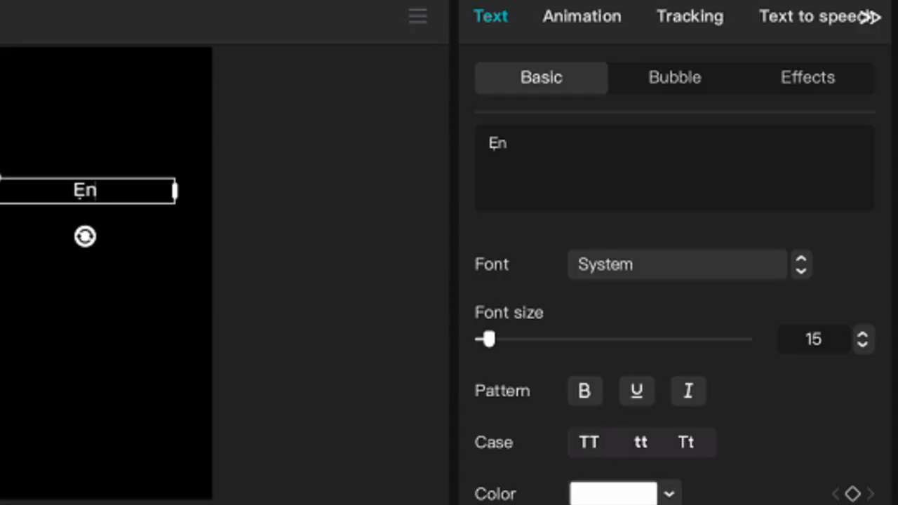
pyautogui.write('oying breakfast on the de')
# Step: Caption Scene 3 "Gazing at the starry sky", Scene 4 with a line starting "Dining in the first-class", and Scene 5 "Dancing in the majestic ballroom"
pyautogui.write('Gazy')
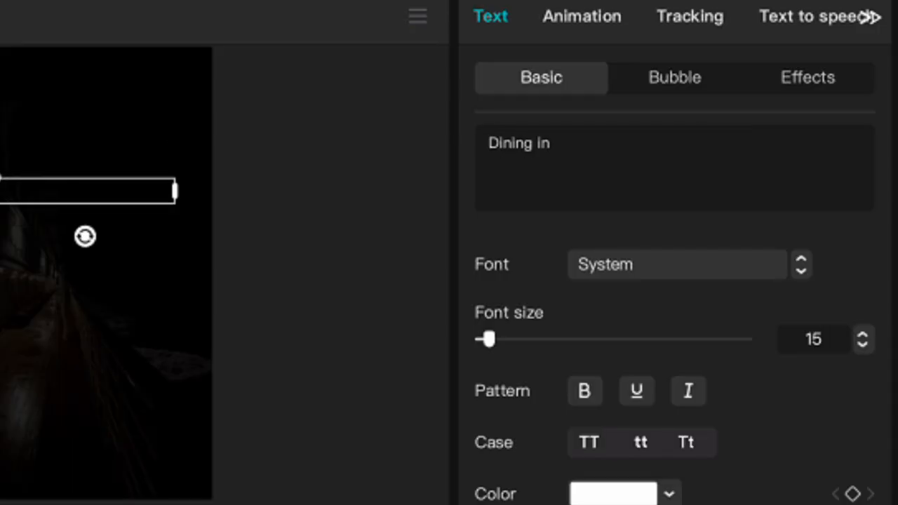
pyautogui.write('-class di')
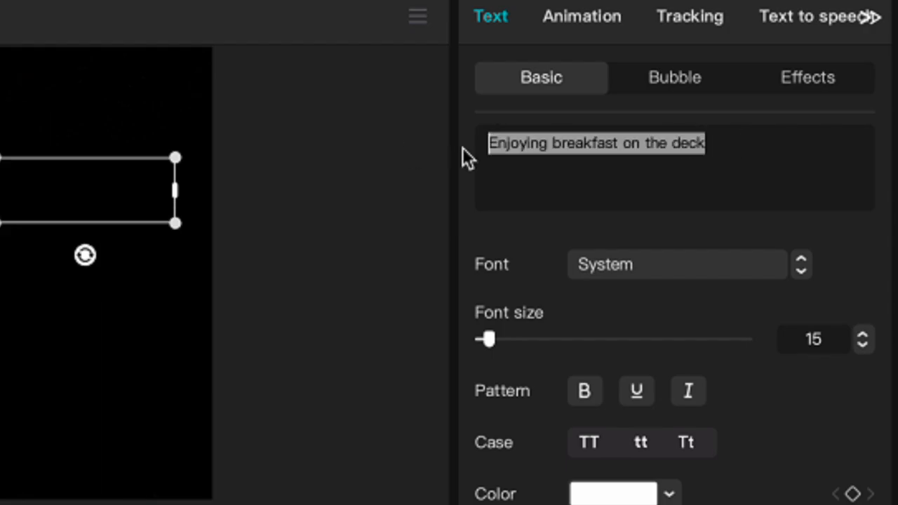
pyautogui.write('Dancing in the majestic ballroom')
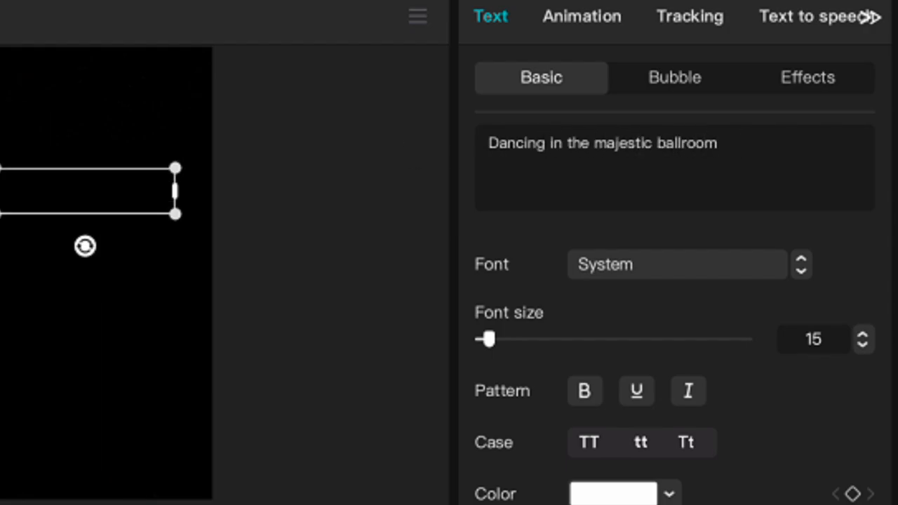
# Step: Caption Scene 6 "Swimming through the flooded corridor" and Scene 7 "Watching the Titanic sink from the lifeboat", and play back the ending
pyautogui.write('Swimming through the flooded corridor')
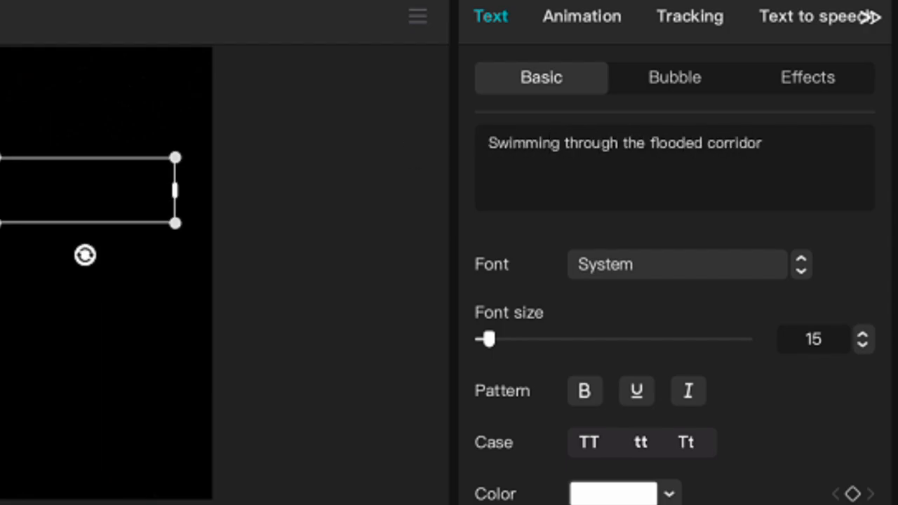
pyautogui.write('atchi')
pyautogui.write('ng the Titanic sink from the lifeboat')
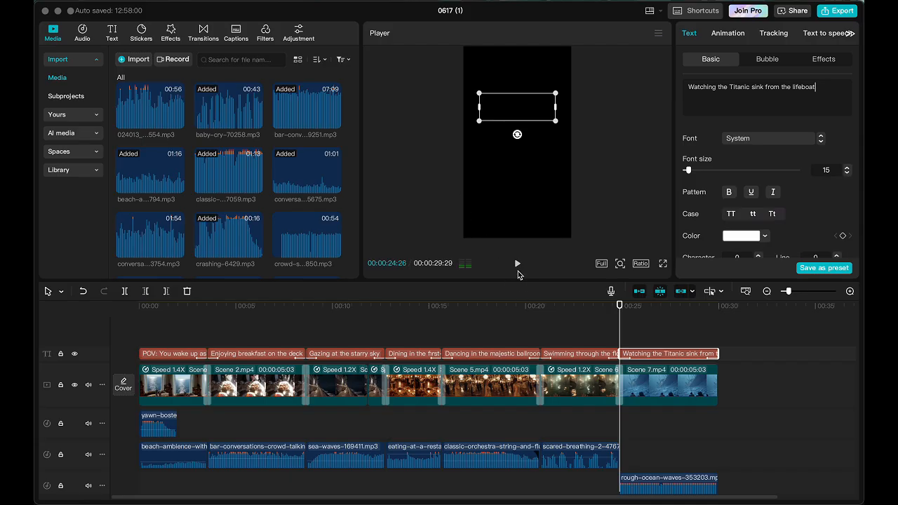
pyautogui.click(517, 264)
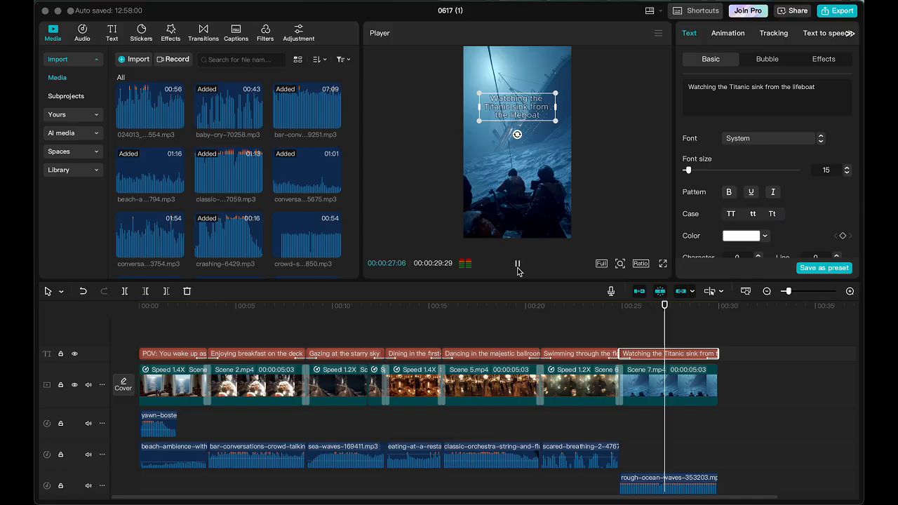
pyautogui.moveTo(665, 334); pyautogui.dragTo(188, 365)
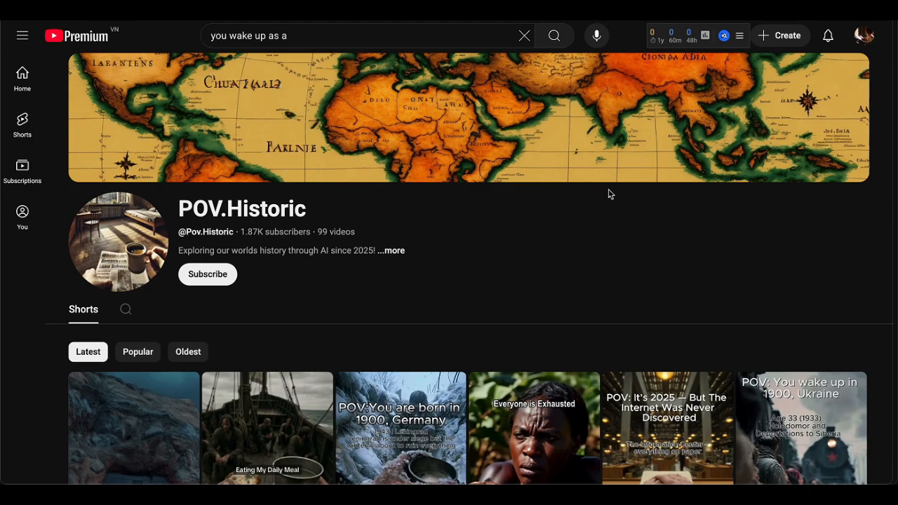
# Step: Look over the POV.Historic channel on YouTube and examine the full feature list and How it works section on the vidIQ website
pyautogui.scroll(-4, 559, 193)
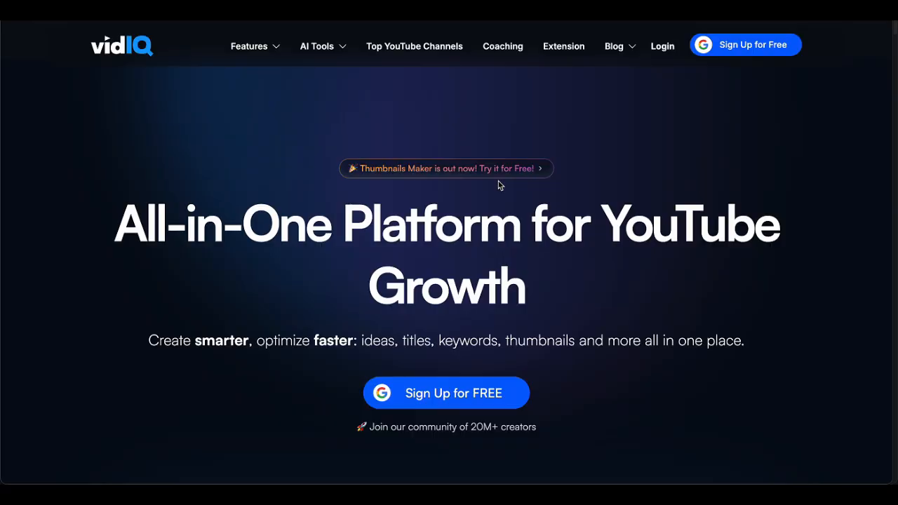
pyautogui.scroll(-5, 498, 181)
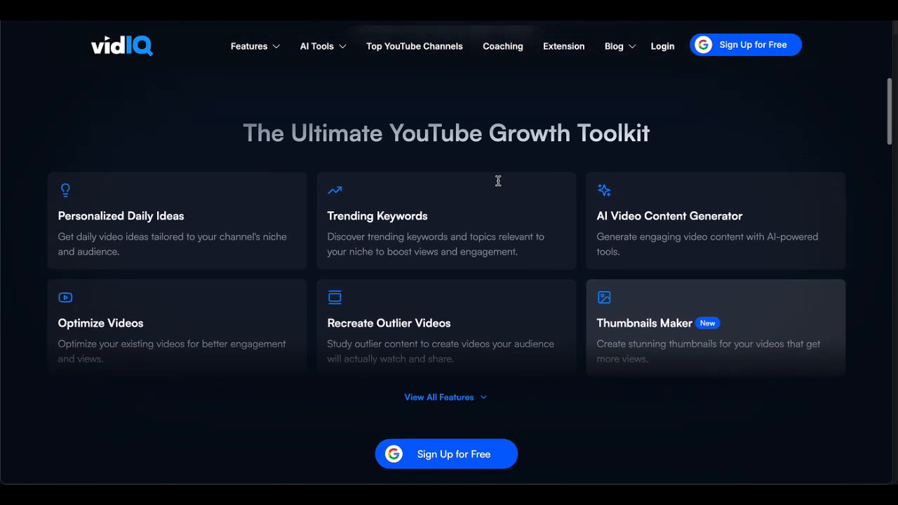
pyautogui.click(449, 389)
pyautogui.scroll(-2, 450, 390)
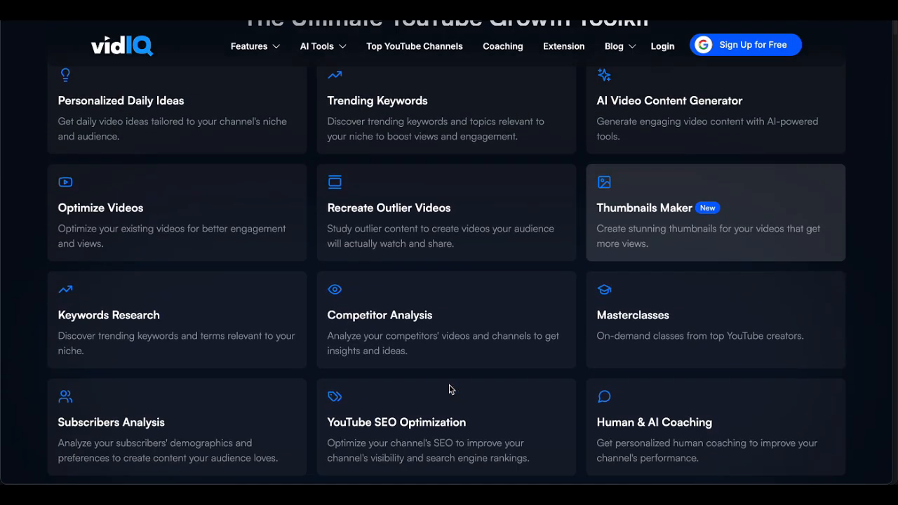
pyautogui.scroll(-4, 449, 389)
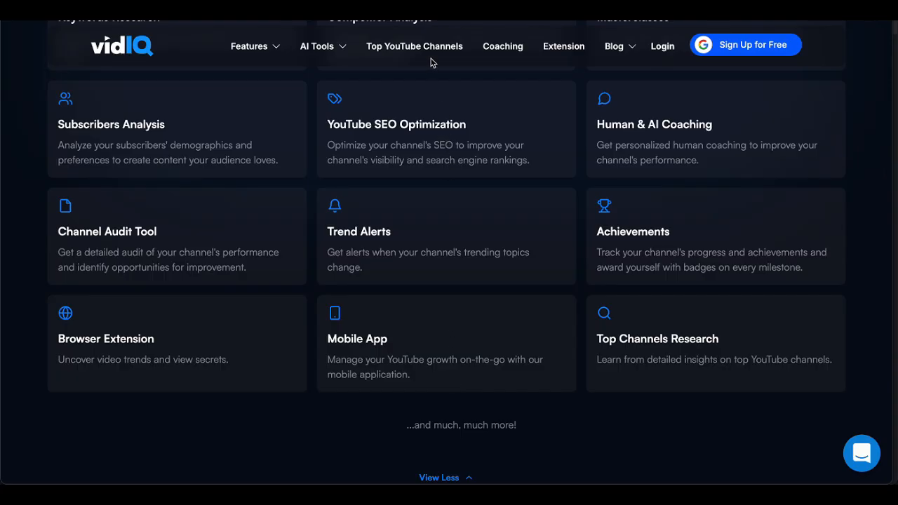
pyautogui.scroll(-7, 435, 91)
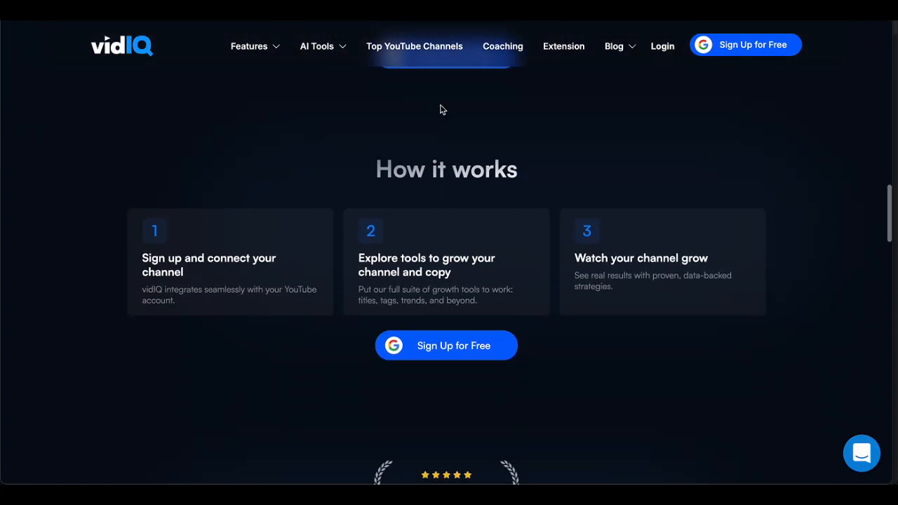
pyautogui.scroll(-1, 442, 110)
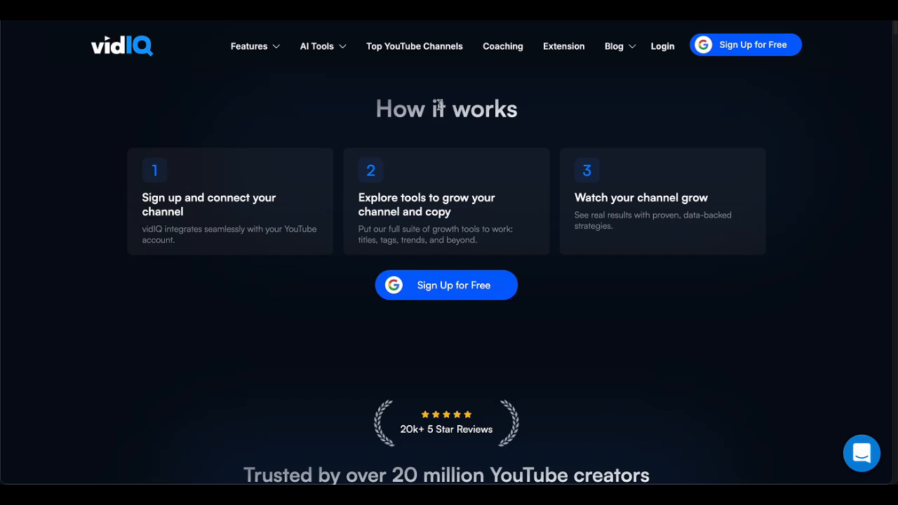